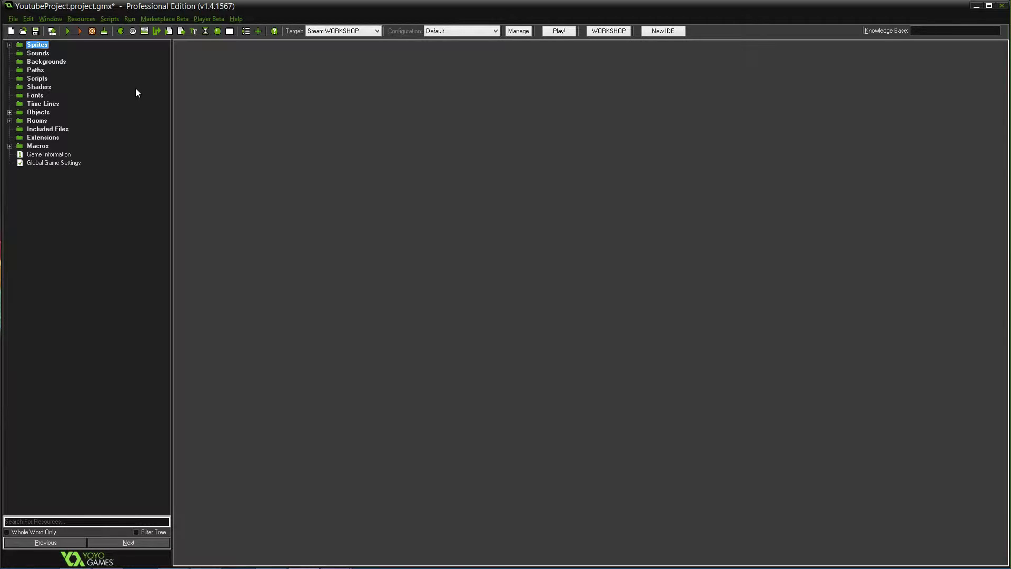
- Open the rm_test room from the Rooms folder for editing
{"action": "left_click", "coordinate": [9, 45]}
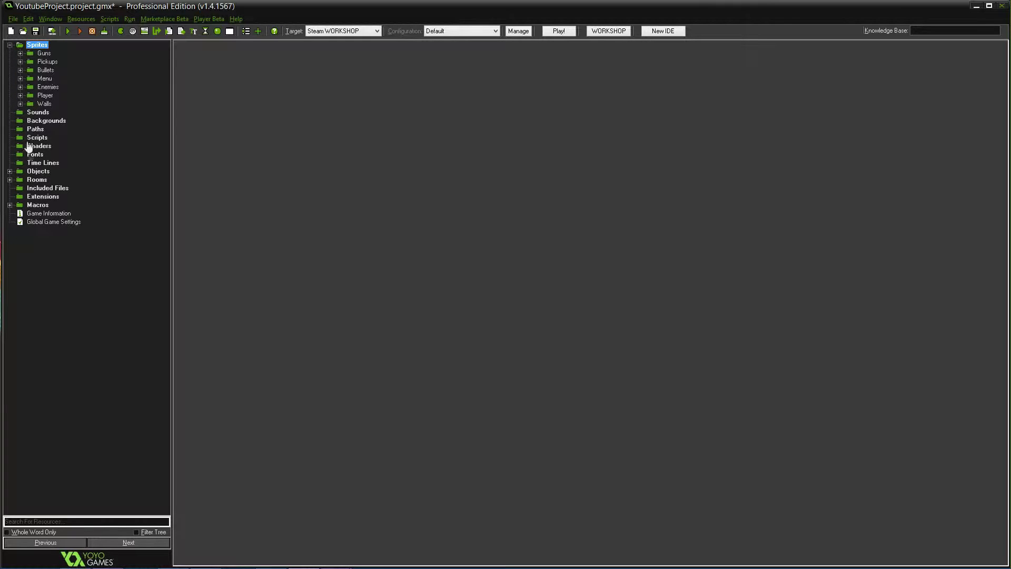
{"action": "left_click", "coordinate": [9, 171]}
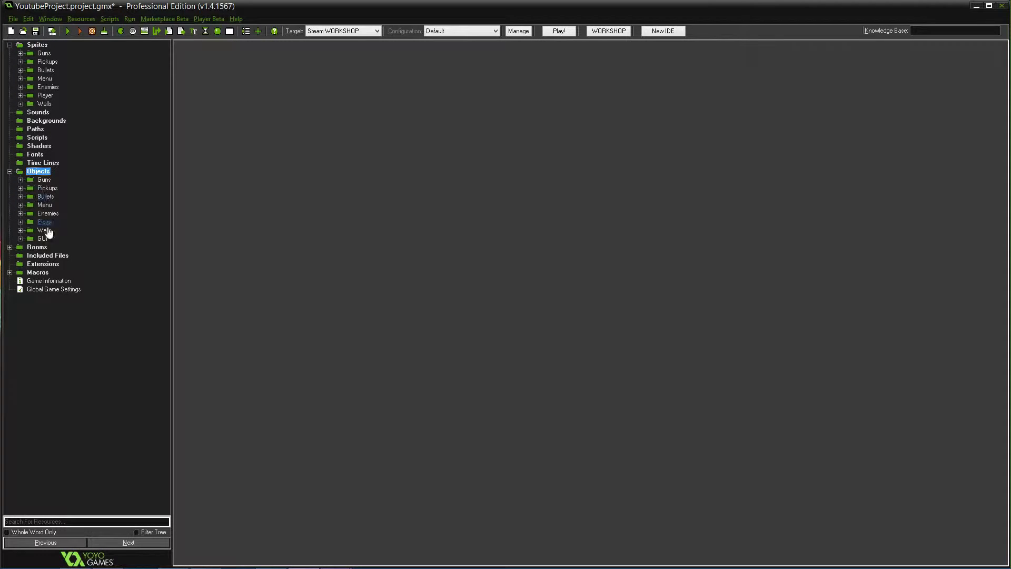
{"action": "left_click", "coordinate": [9, 171]}
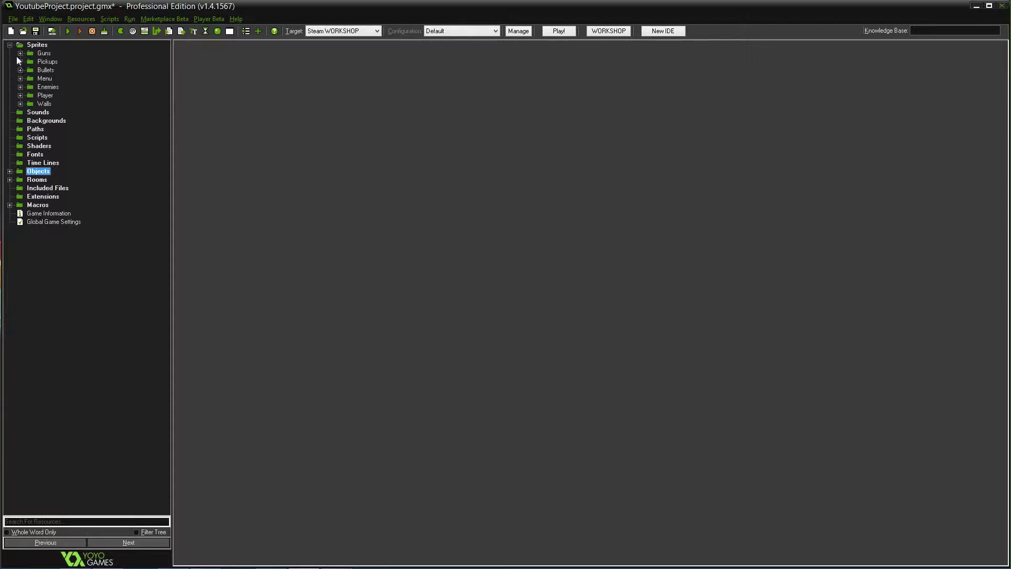
{"action": "left_click", "coordinate": [9, 45]}
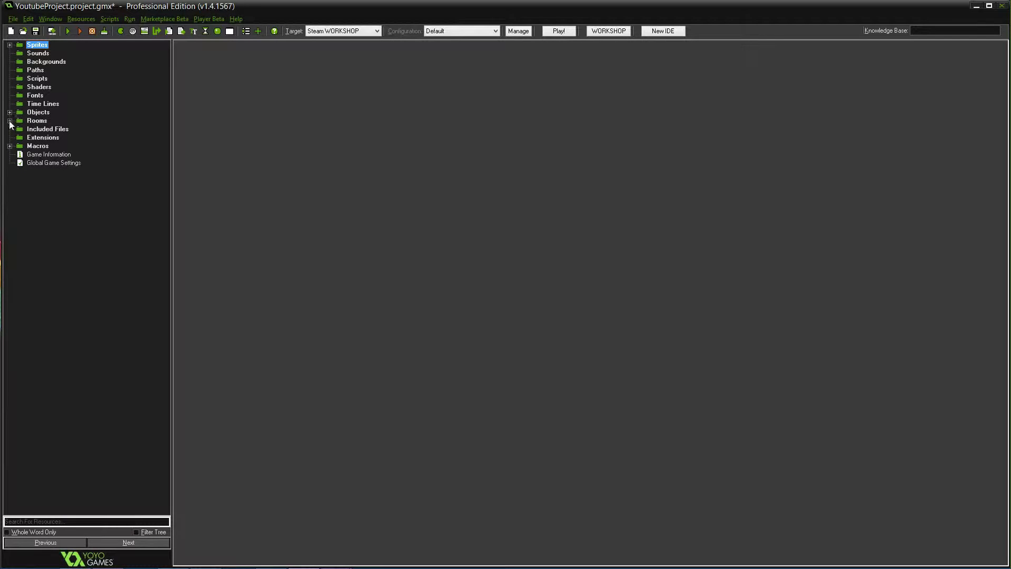
{"action": "left_click", "coordinate": [9, 120]}
{"action": "left_click", "coordinate": [52, 138]}
{"action": "double_click", "coordinate": [54, 138]}
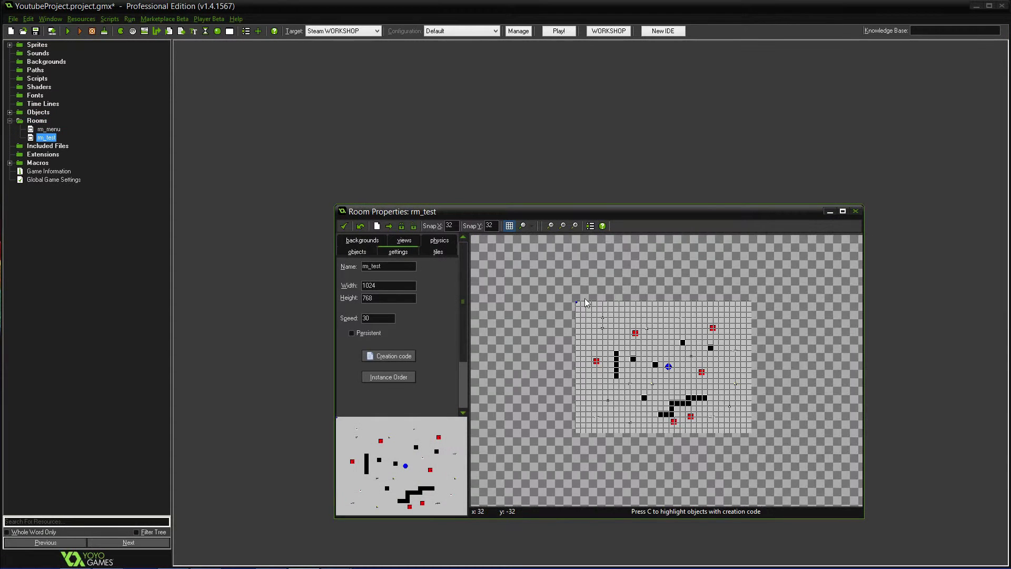
- Zoom in and out on the rm_test canvas to inspect the placed obj_wall and other instances
{"action": "scroll", "coordinate": [702, 323], "scroll_direction": "up", "scroll_amount": 3}
{"action": "scroll", "coordinate": [714, 367], "scroll_direction": "down", "scroll_amount": 4}
{"action": "scroll", "coordinate": [498, 367], "scroll_direction": "up", "scroll_amount": 4}
{"action": "scroll", "coordinate": [609, 260], "scroll_direction": "down", "scroll_amount": 4}
{"action": "scroll", "coordinate": [626, 376], "scroll_direction": "up", "scroll_amount": 3}
{"action": "scroll", "coordinate": [615, 416], "scroll_direction": "down", "scroll_amount": 3}
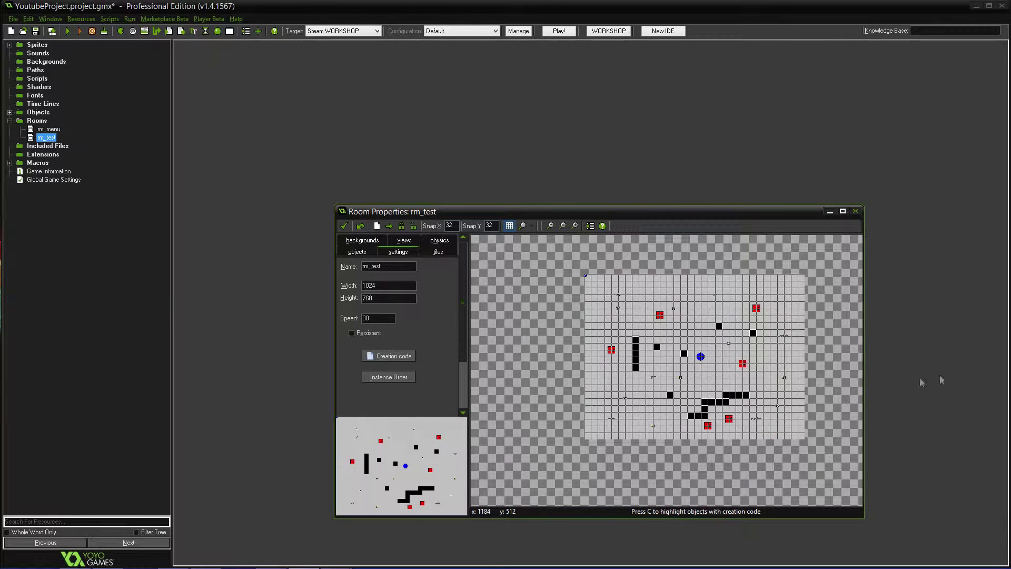
{"action": "scroll", "coordinate": [733, 312], "scroll_direction": "up", "scroll_amount": 2}
{"action": "scroll", "coordinate": [675, 327], "scroll_direction": "down", "scroll_amount": 1}
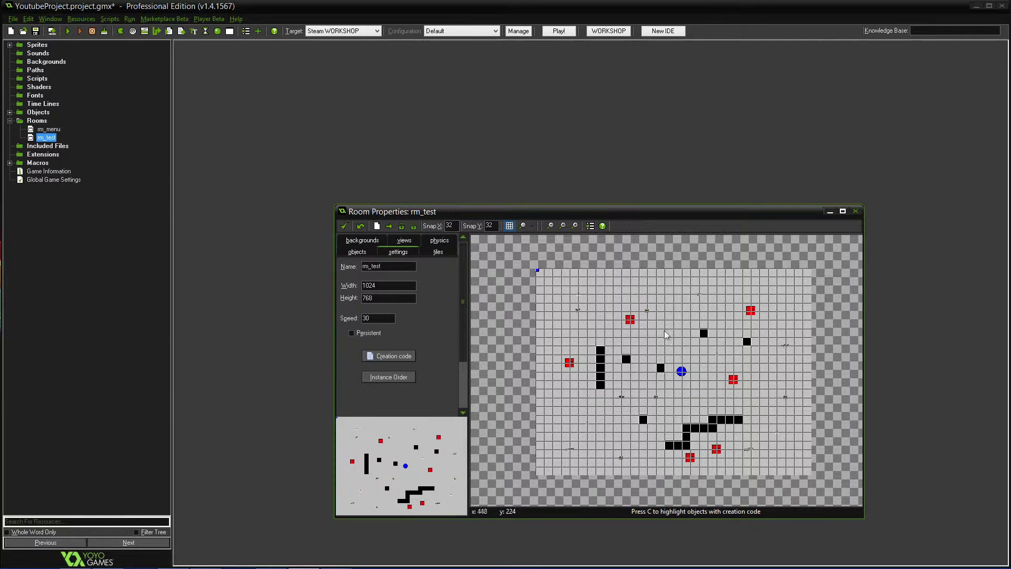
{"action": "scroll", "coordinate": [664, 334], "scroll_direction": "down", "scroll_amount": 2}
{"action": "scroll", "coordinate": [661, 336], "scroll_direction": "up", "scroll_amount": 2}
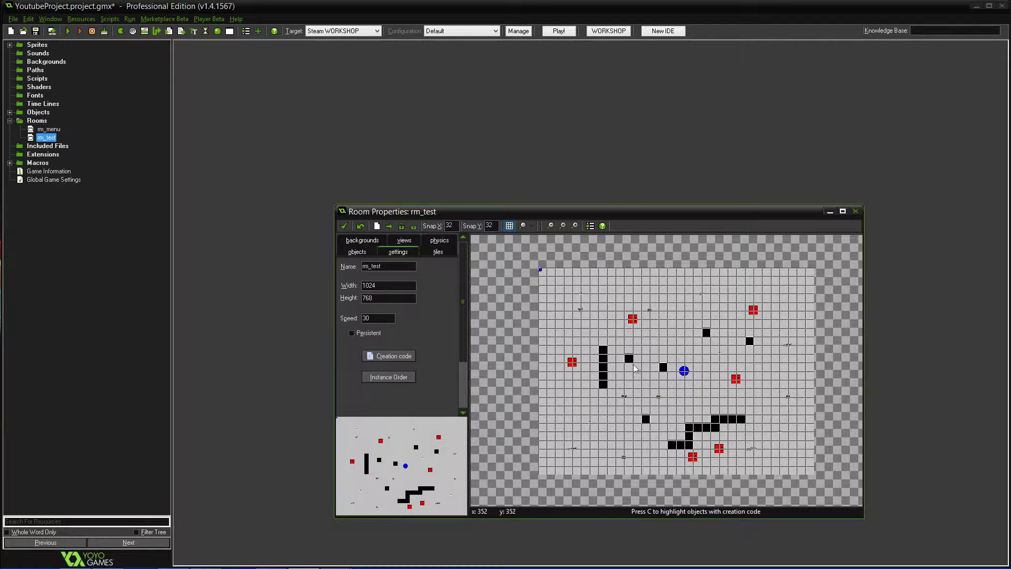
{"action": "scroll", "coordinate": [608, 341], "scroll_direction": "up", "scroll_amount": 2}
{"action": "scroll", "coordinate": [598, 336], "scroll_direction": "down", "scroll_amount": 2}
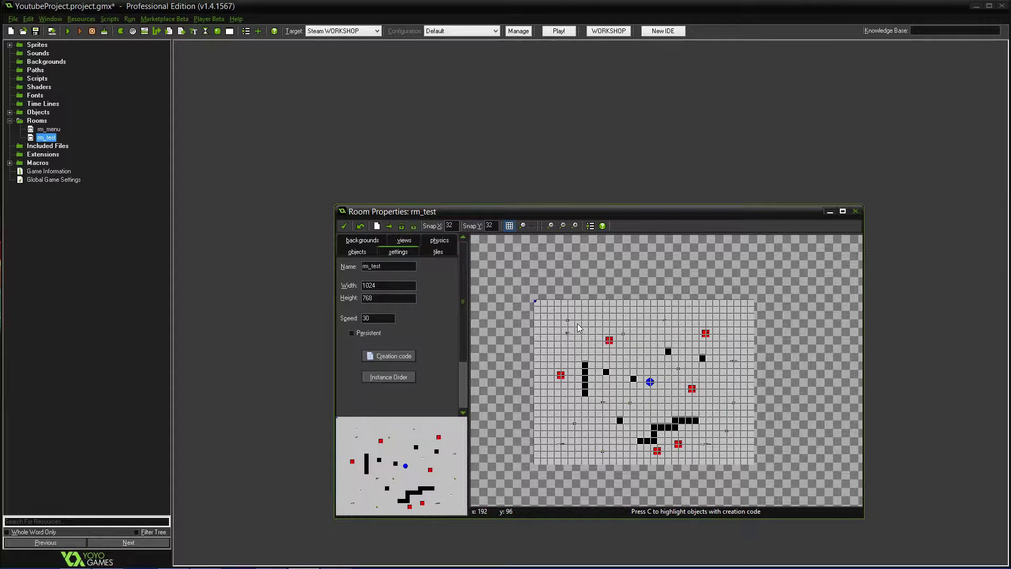
{"action": "scroll", "coordinate": [572, 327], "scroll_direction": "up", "scroll_amount": 1}
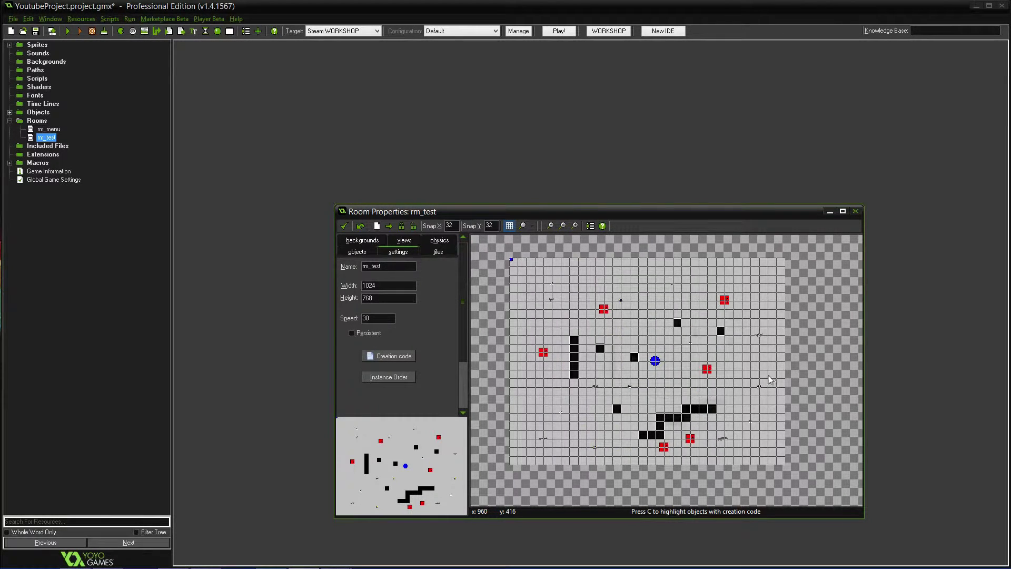
{"action": "scroll", "coordinate": [727, 335], "scroll_direction": "up", "scroll_amount": 1}
{"action": "scroll", "coordinate": [729, 333], "scroll_direction": "down", "scroll_amount": 1}
{"action": "scroll", "coordinate": [729, 332], "scroll_direction": "up", "scroll_amount": 1}
{"action": "scroll", "coordinate": [729, 332], "scroll_direction": "down", "scroll_amount": 2}
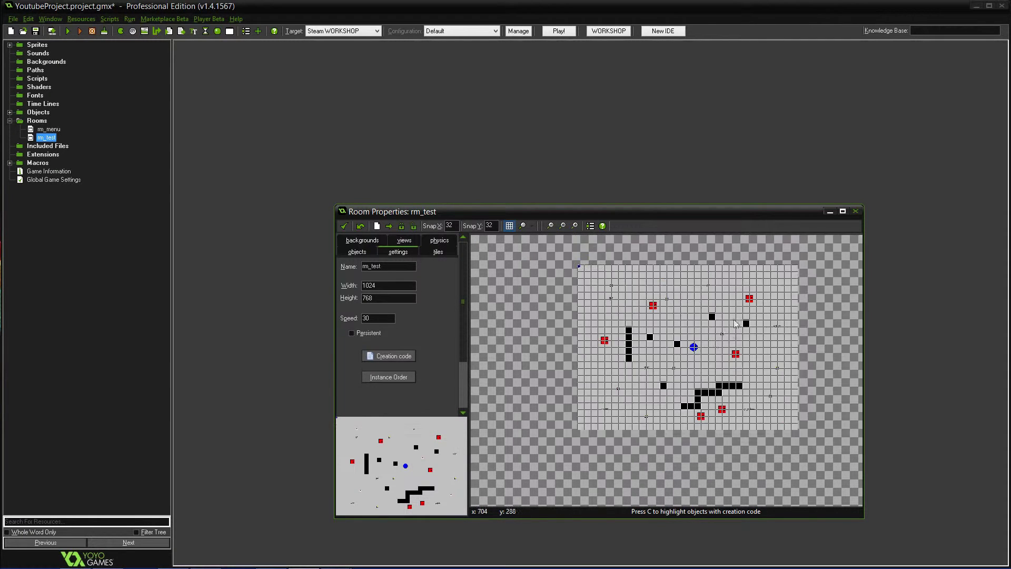
{"action": "scroll", "coordinate": [698, 337], "scroll_direction": "up", "scroll_amount": 3}
{"action": "scroll", "coordinate": [696, 334], "scroll_direction": "down", "scroll_amount": 1}
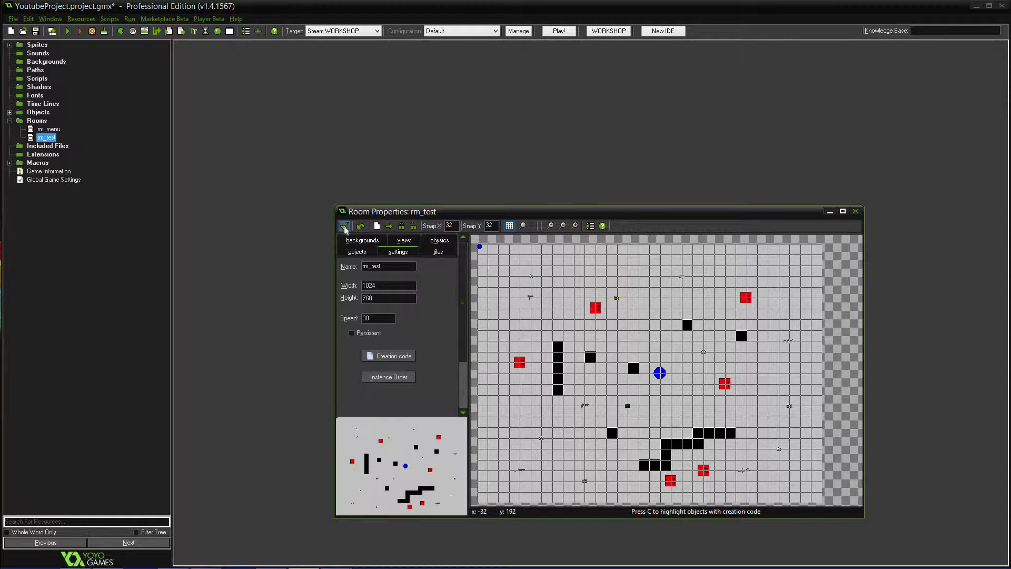
- Enable views for rm_test and make View 0 visible when the room starts
{"action": "left_click", "coordinate": [405, 243]}
{"action": "scroll", "coordinate": [409, 329], "scroll_direction": "down", "scroll_amount": 2}
{"action": "scroll", "coordinate": [407, 328], "scroll_direction": "up", "scroll_amount": 2}
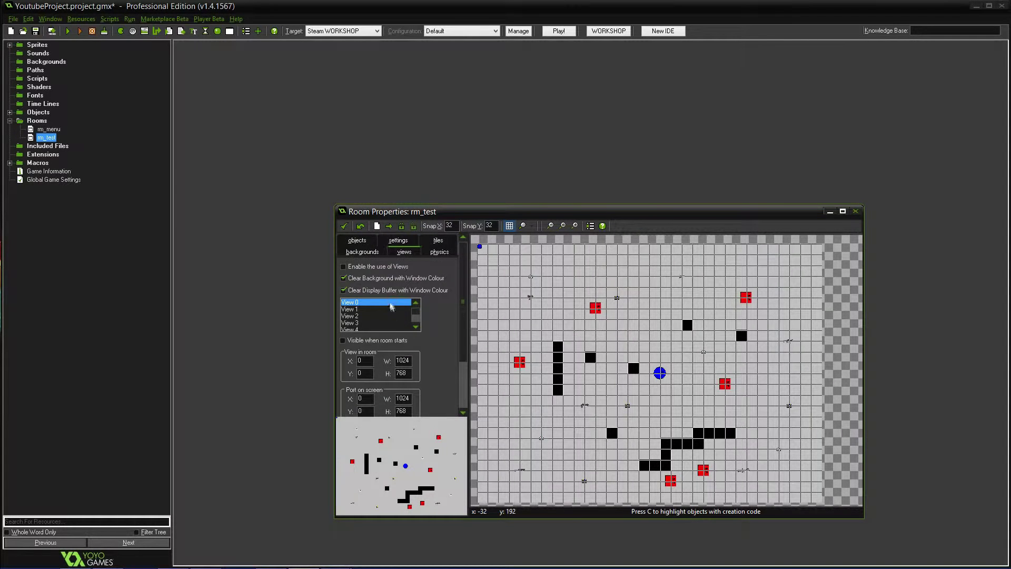
{"action": "left_click", "coordinate": [394, 267]}
{"action": "left_click", "coordinate": [393, 340]}
- Check the View 0 settings, leaving the view width at 1024
{"action": "scroll", "coordinate": [415, 342], "scroll_direction": "down", "scroll_amount": 3}
{"action": "scroll", "coordinate": [665, 280], "scroll_direction": "down", "scroll_amount": 1}
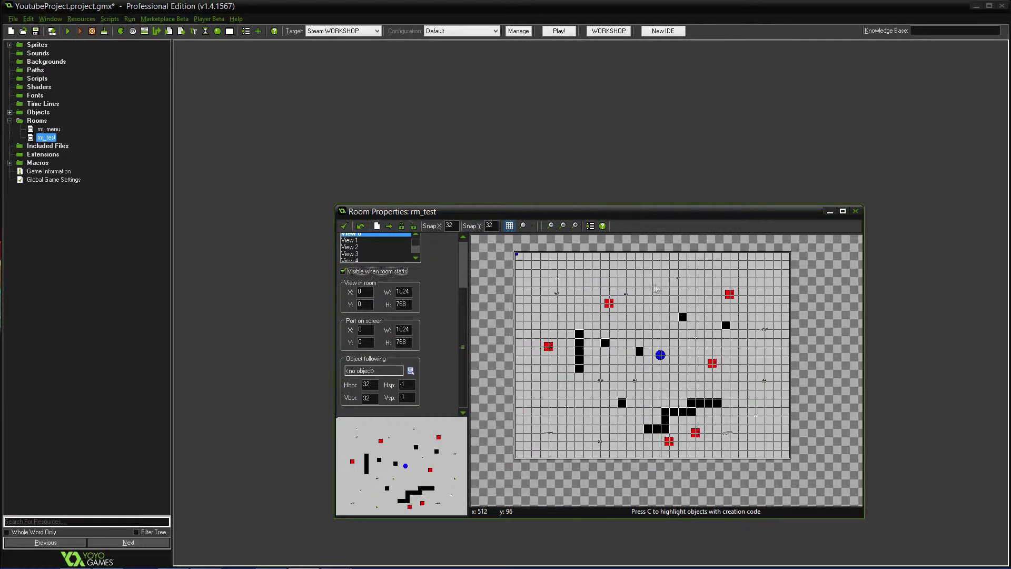
{"action": "scroll", "coordinate": [582, 309], "scroll_direction": "up", "scroll_amount": 1}
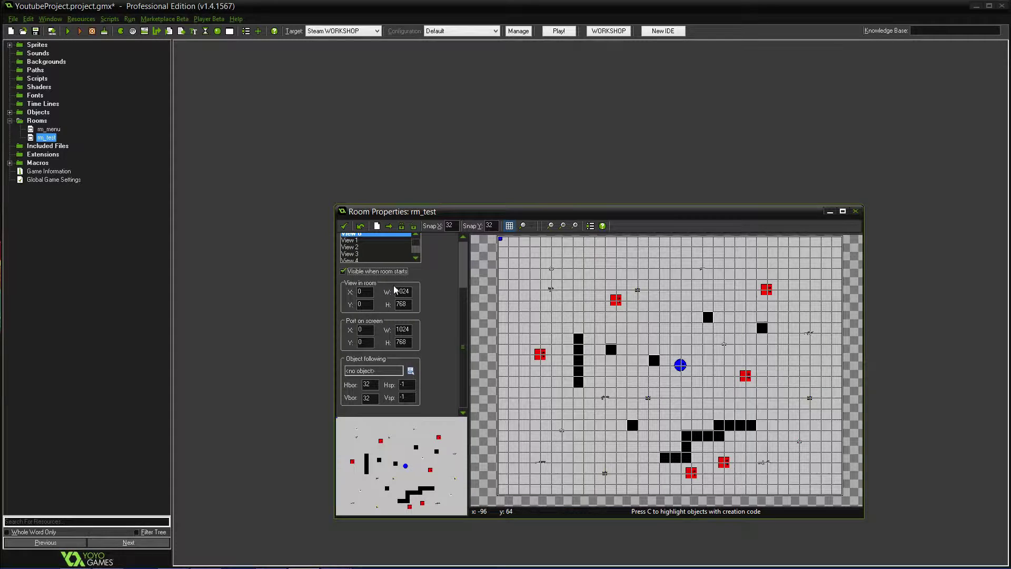
{"action": "left_click_drag", "start_coordinate": [413, 293], "coordinate": [392, 292]}
{"action": "left_click", "coordinate": [409, 291]}
- Make View 0 follow obj_player
{"action": "left_click", "coordinate": [411, 370]}
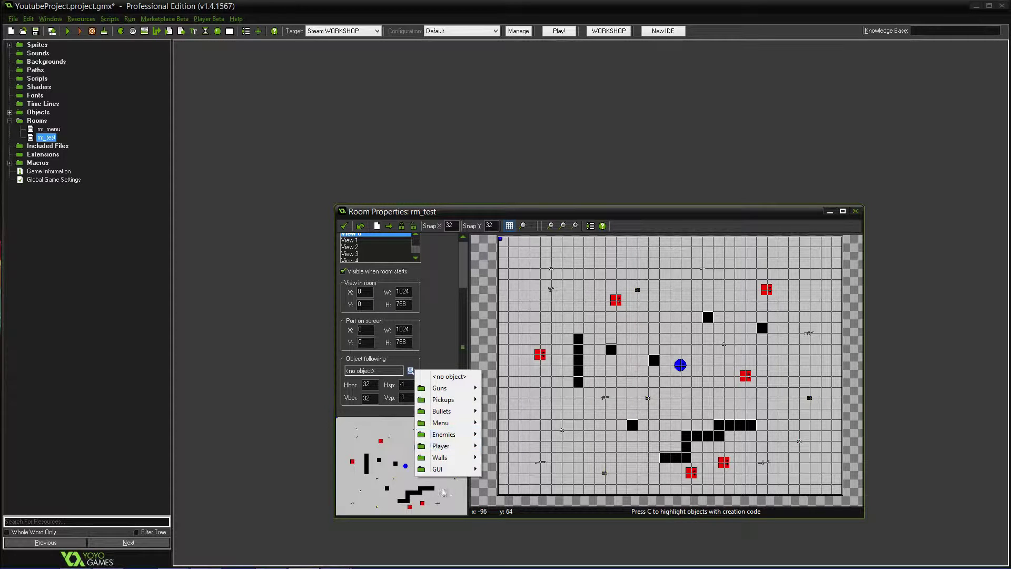
{"action": "mouse_move", "coordinate": [452, 446]}
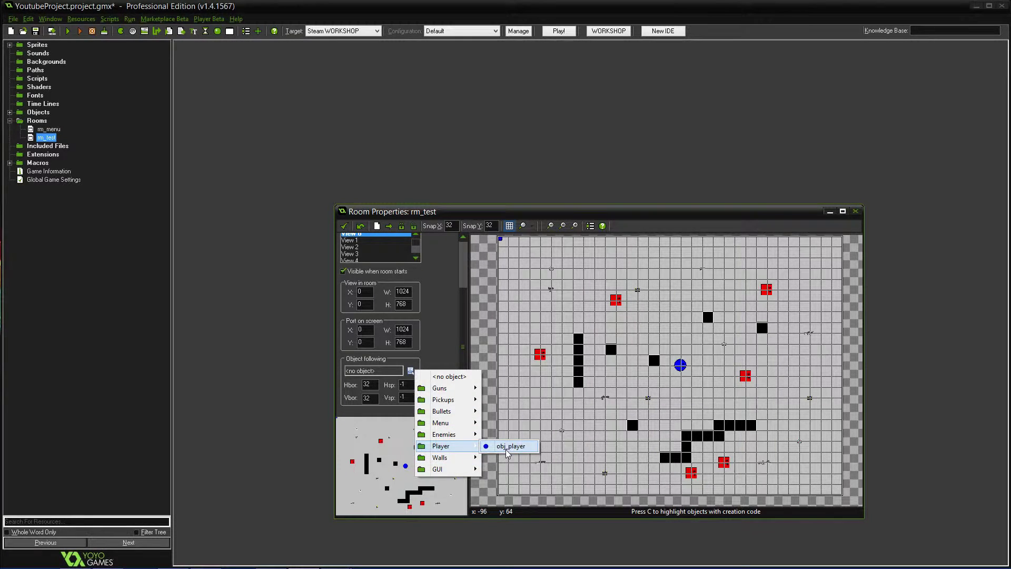
{"action": "left_click", "coordinate": [513, 448]}
- Clear the horizontal border value of 32
{"action": "double_click", "coordinate": [367, 384]}
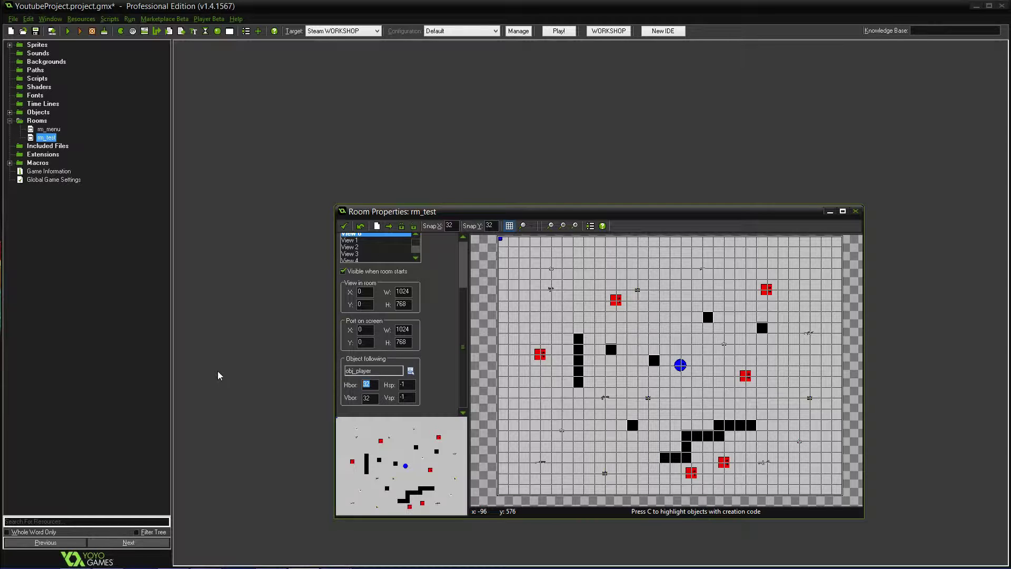
{"action": "left_click", "coordinate": [378, 384]}
{"action": "left_click_drag", "start_coordinate": [375, 387], "coordinate": [358, 397]}
{"action": "double_click", "coordinate": [372, 388]}
{"action": "key", "text": "BackSpace"}
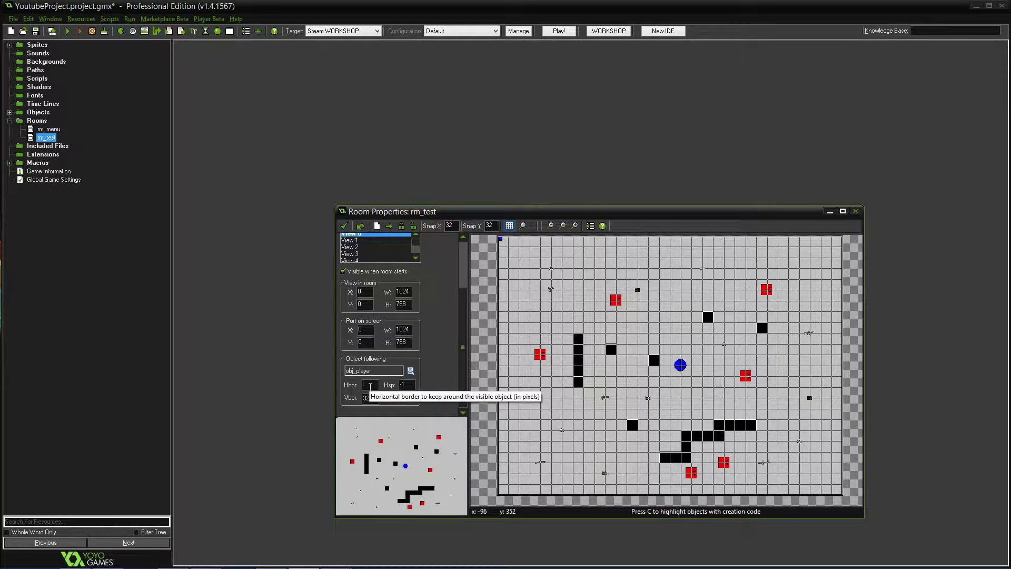
- Set the horizontal border to 512 and correct the vertical border from 394 to 384
{"action": "type", "text": "512"}
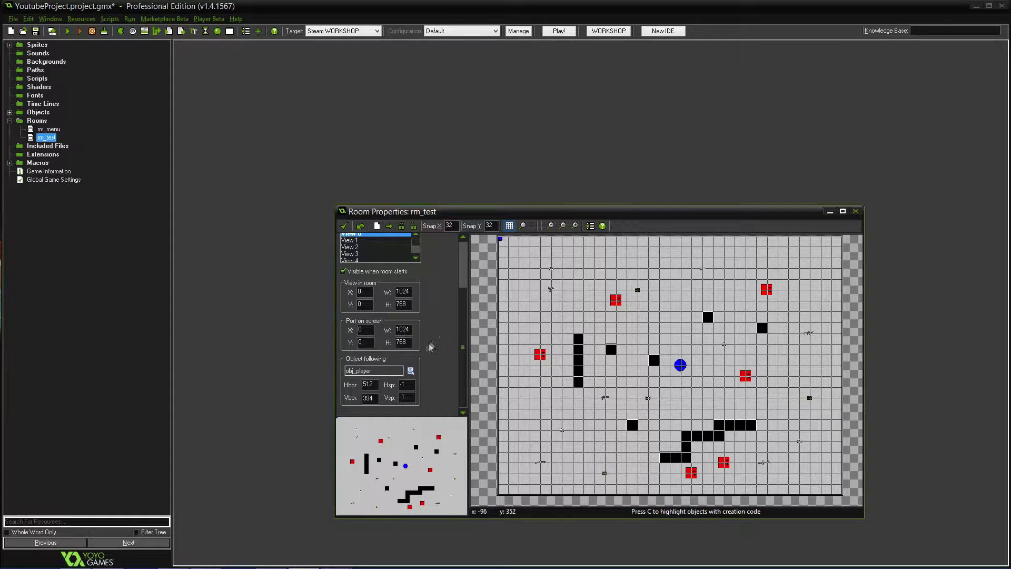
{"action": "double_click", "coordinate": [374, 398]}
{"action": "left_click", "coordinate": [409, 342]}
{"action": "left_click", "coordinate": [367, 397]}
{"action": "key", "text": "BackSpace"}
{"action": "type", "text": "8"}
{"action": "scroll", "coordinate": [421, 337], "scroll_direction": "up", "scroll_amount": 3}
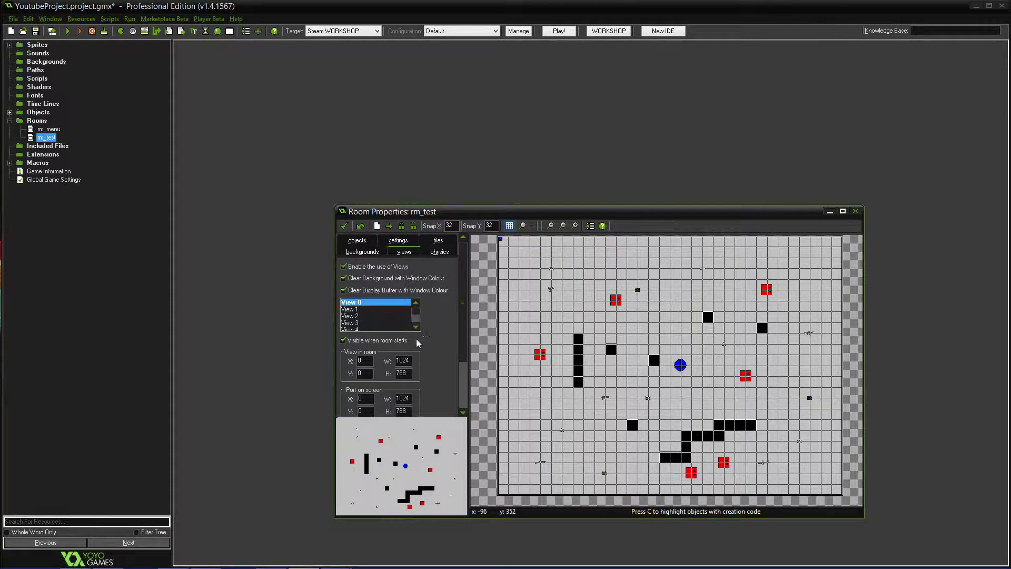
{"action": "scroll", "coordinate": [426, 342], "scroll_direction": "down", "scroll_amount": 3}
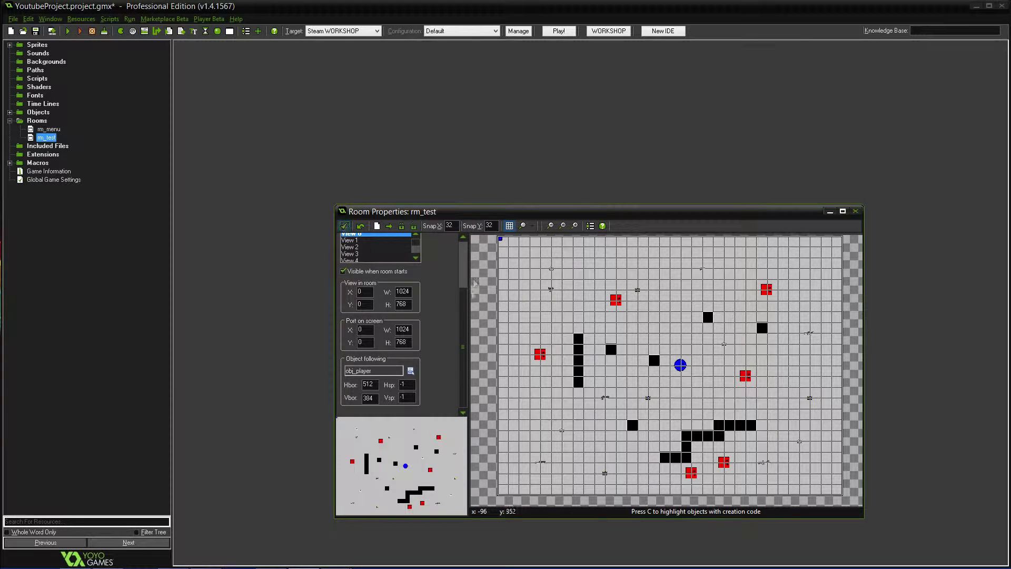
{"action": "scroll", "coordinate": [359, 237], "scroll_direction": "up", "scroll_amount": 3}
{"action": "left_click", "coordinate": [356, 243]}
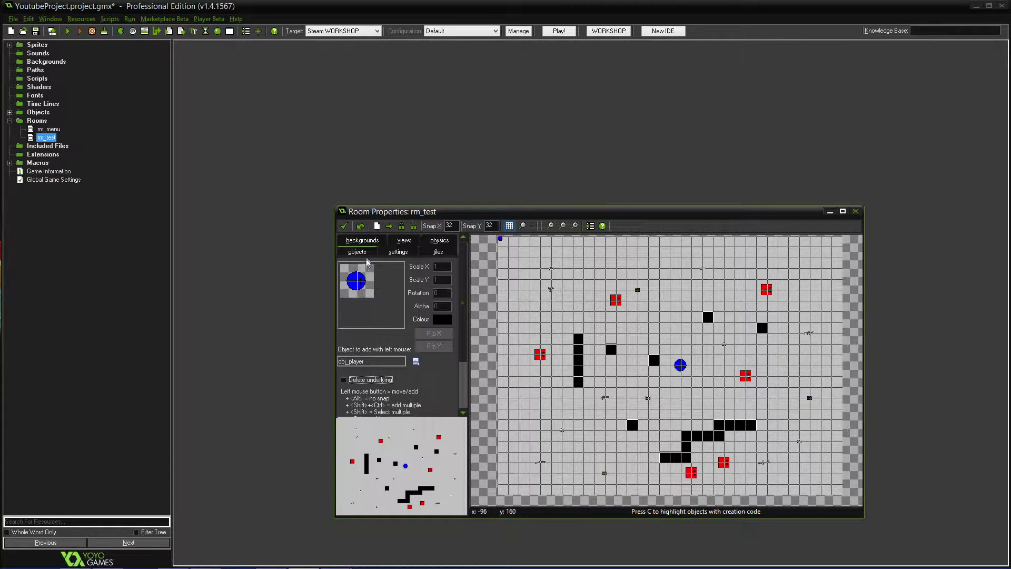
{"action": "left_click", "coordinate": [401, 254]}
{"action": "left_click_drag", "start_coordinate": [380, 286], "coordinate": [328, 283]}
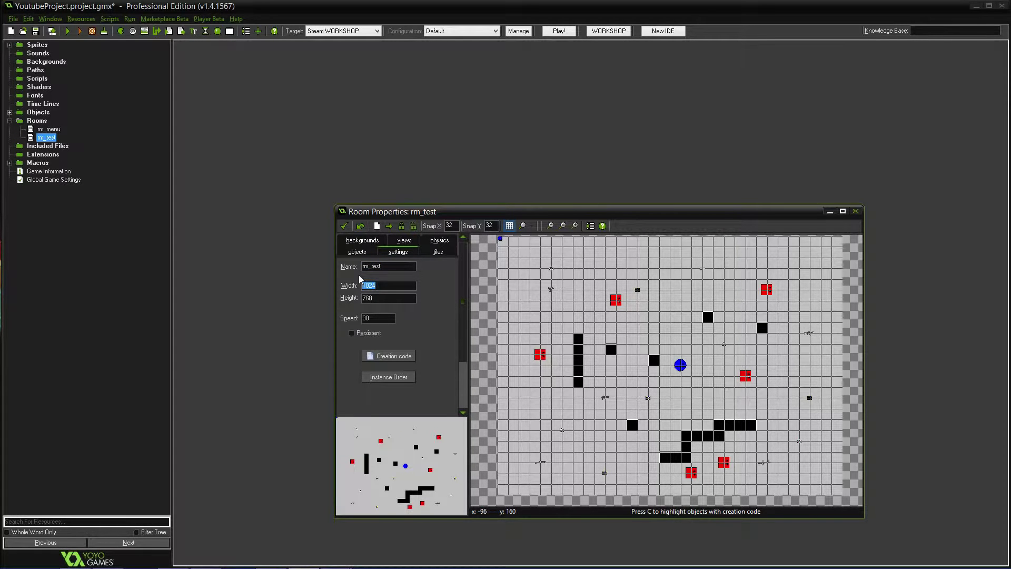
{"action": "type", "text": "201"}
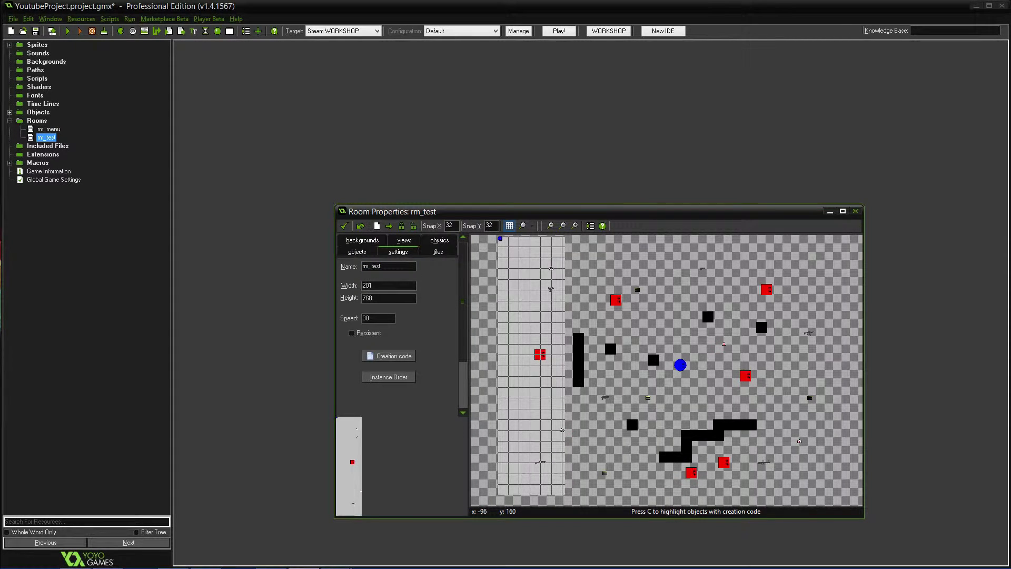
{"action": "key", "text": "BackSpace"}
{"action": "type", "text": "4"}
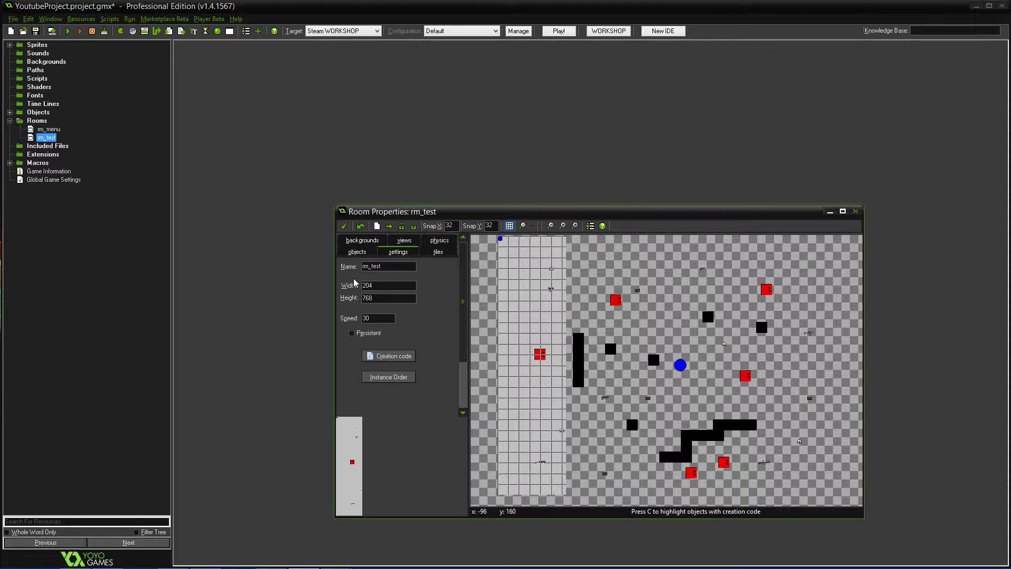
{"action": "type", "text": "8"}
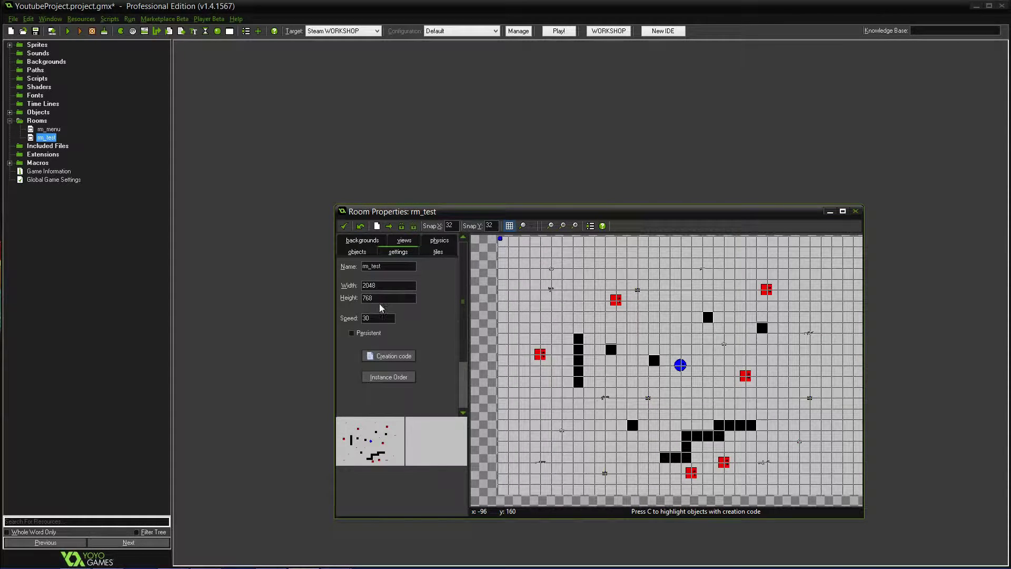
{"action": "key", "text": "BackSpace"}
{"action": "key", "text": "BackSpace"}
{"action": "key", "text": "BackSpace"}
{"action": "type", "text": "2048"}
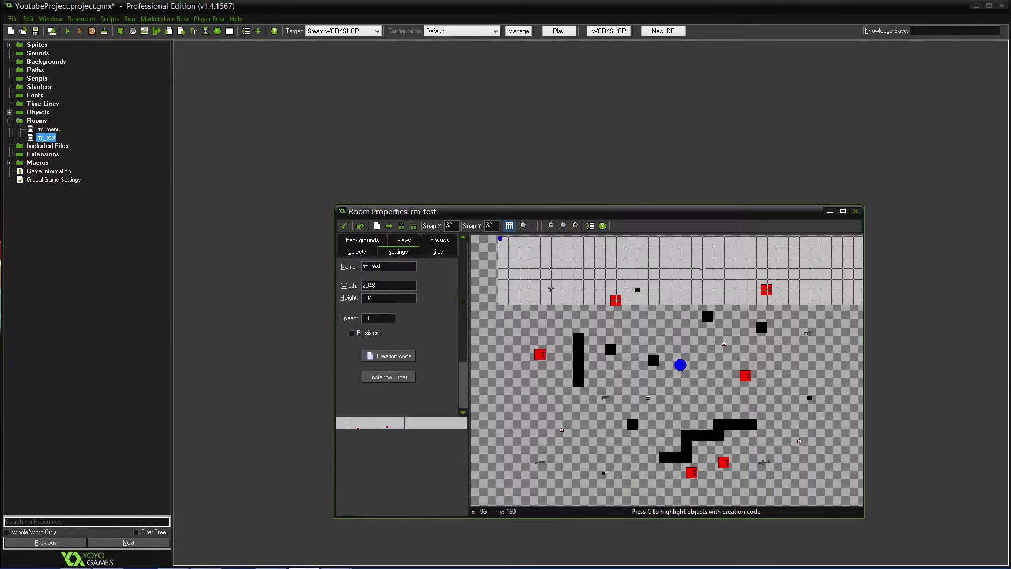
{"action": "scroll", "coordinate": [600, 384], "scroll_direction": "down", "scroll_amount": 7}
{"action": "scroll", "coordinate": [627, 395], "scroll_direction": "up", "scroll_amount": 2}
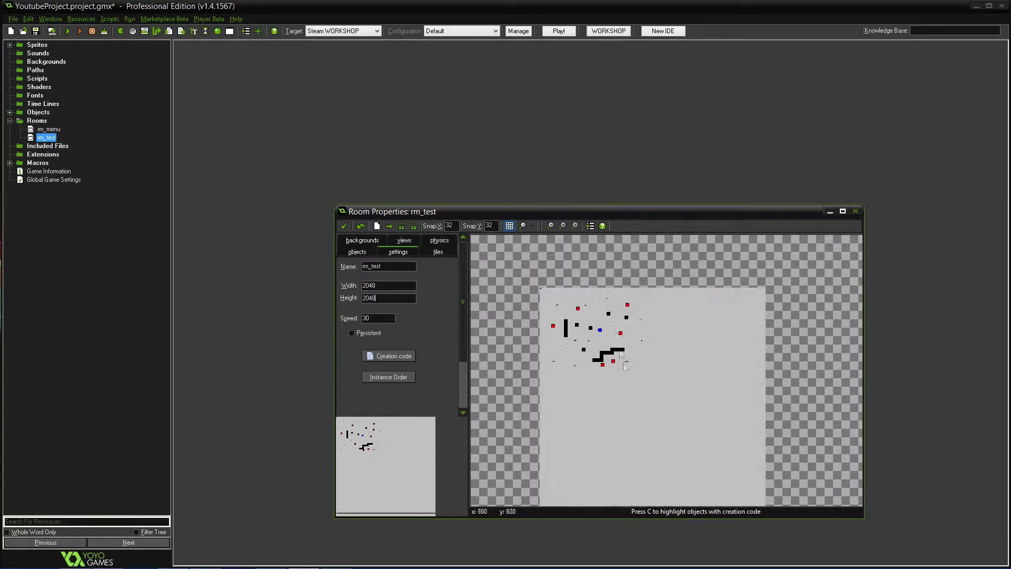
{"action": "scroll", "coordinate": [630, 399], "scroll_direction": "down", "scroll_amount": 2}
{"action": "scroll", "coordinate": [624, 405], "scroll_direction": "up", "scroll_amount": 2}
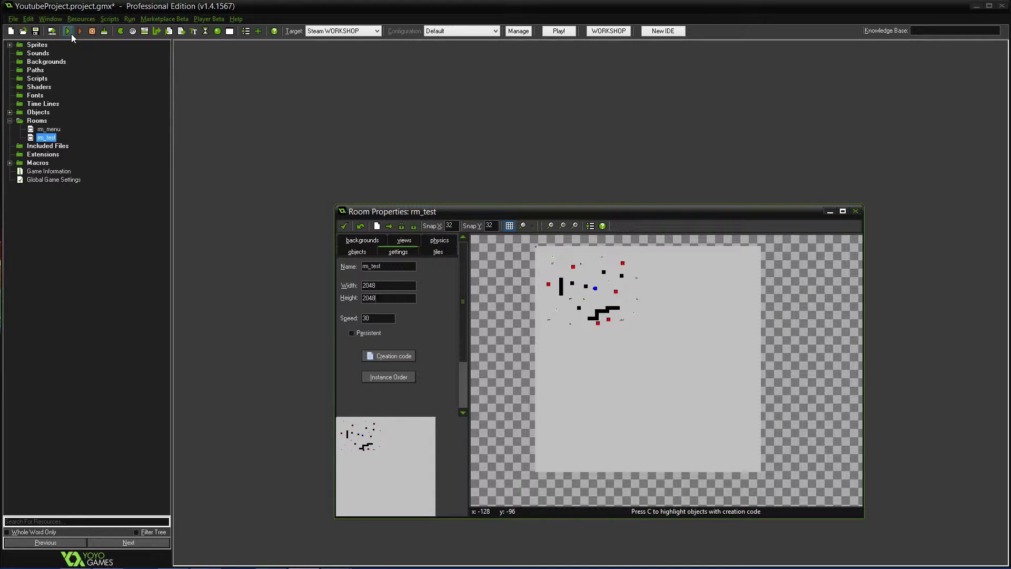
{"action": "scroll", "coordinate": [653, 375], "scroll_direction": "up", "scroll_amount": 3}
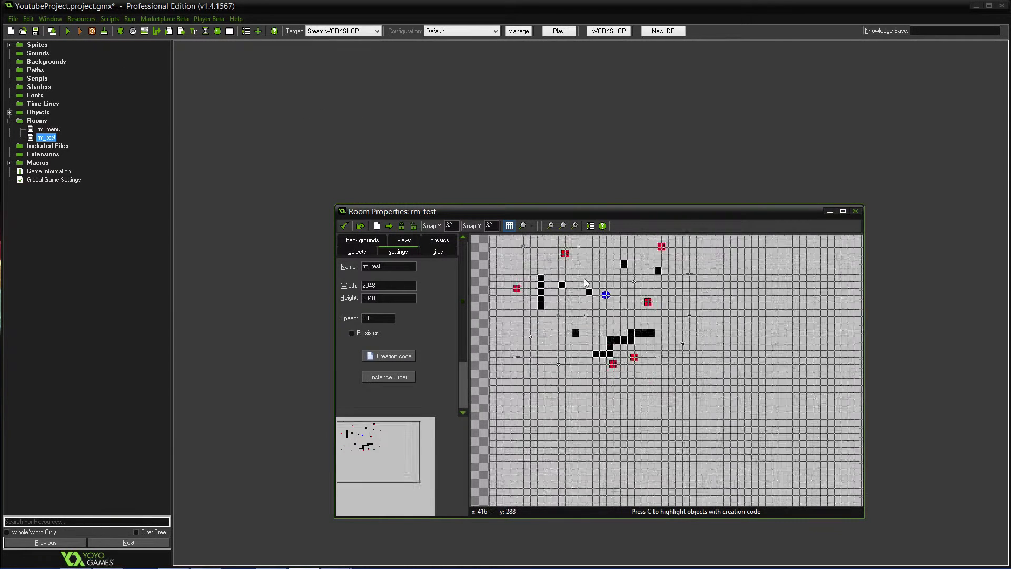
{"action": "scroll", "coordinate": [652, 374], "scroll_direction": "up", "scroll_amount": 2}
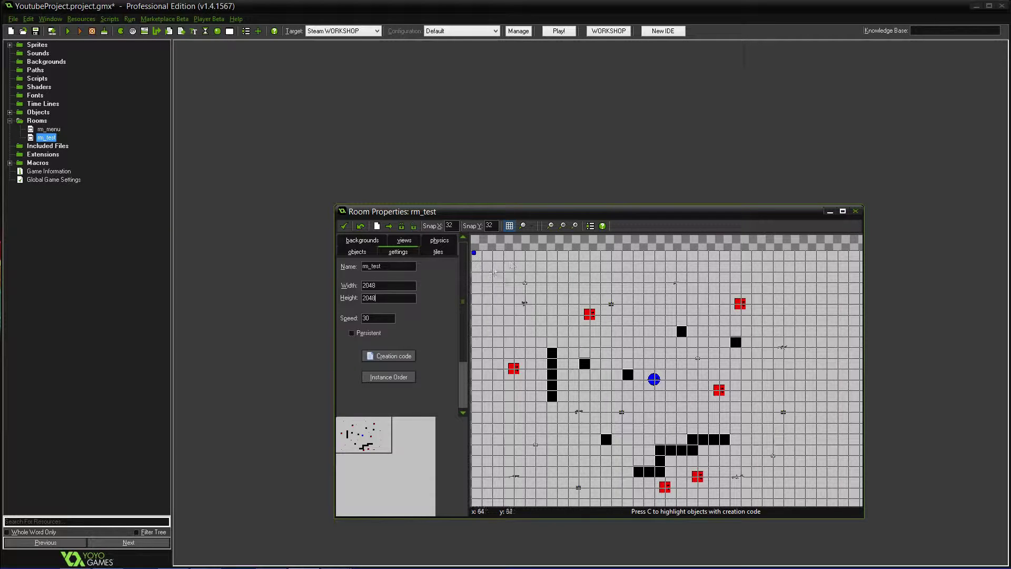
{"action": "scroll", "coordinate": [534, 258], "scroll_direction": "down", "scroll_amount": 2}
{"action": "scroll", "coordinate": [703, 467], "scroll_direction": "up", "scroll_amount": 4}
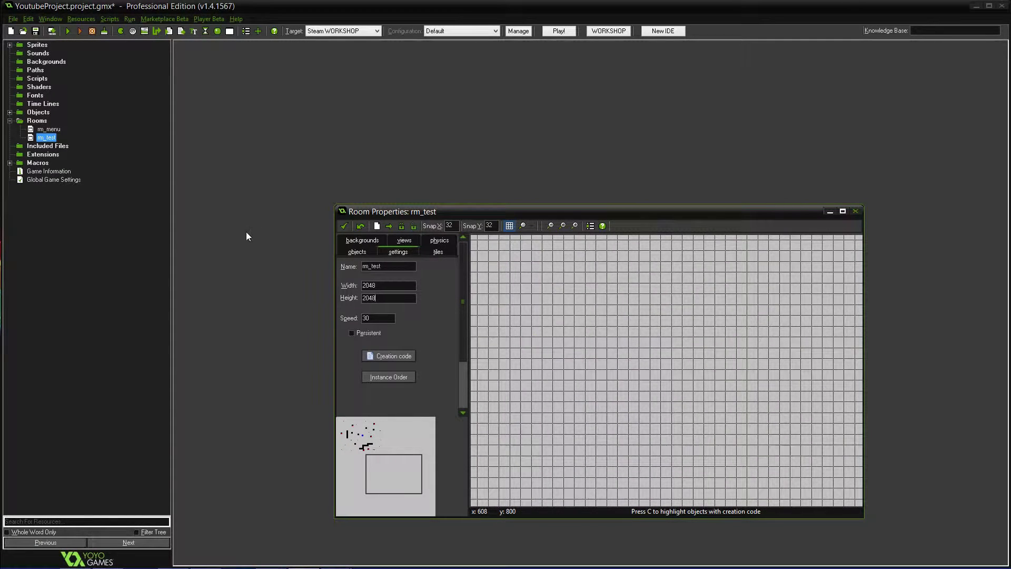
- Run the game, start it from the main menu, and move the player around with WASD
{"action": "left_click", "coordinate": [68, 31]}
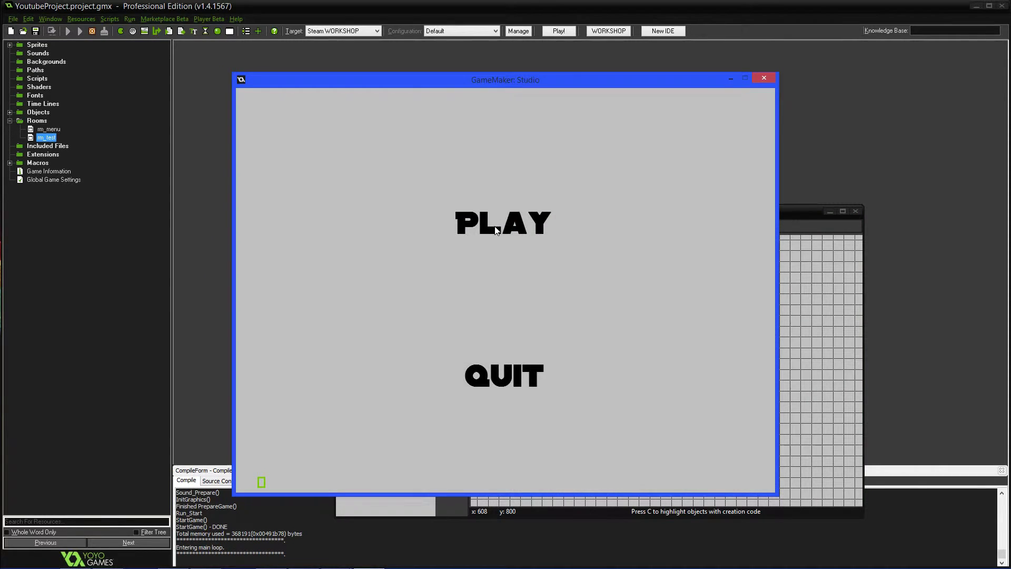
{"action": "left_click", "coordinate": [494, 229]}
{"action": "key", "text": "a"}
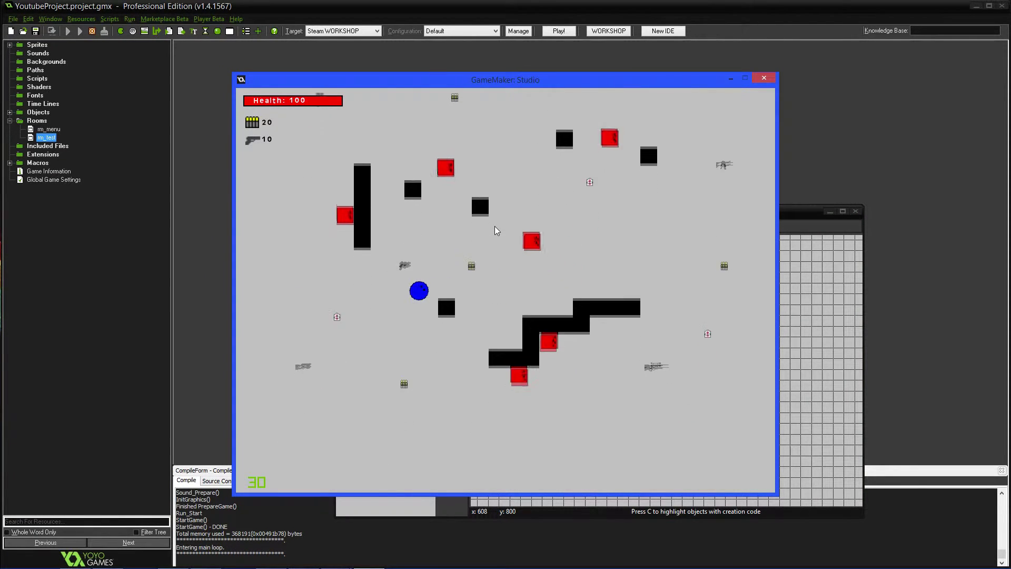
{"action": "key", "text": "s"}
{"action": "key", "text": "d"}
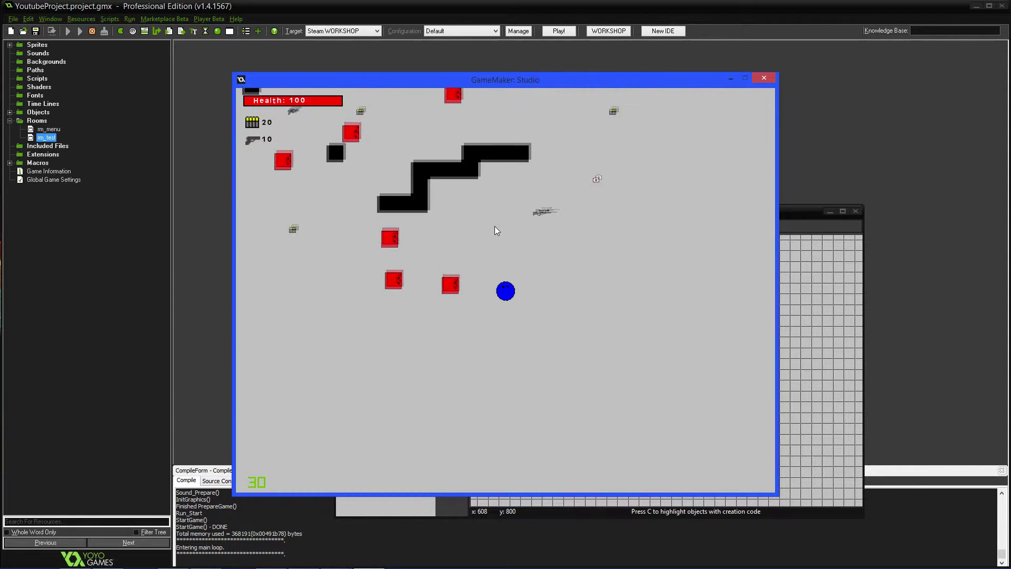
{"action": "key", "text": "d"}
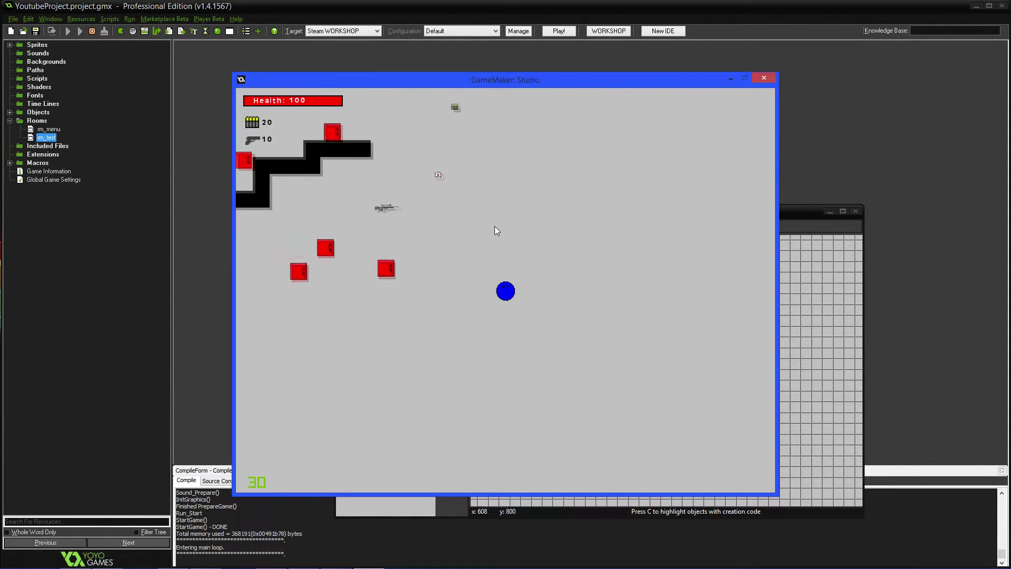
{"action": "key", "text": "s"}
{"action": "key", "text": "a"}
{"action": "key", "text": "w"}
{"action": "key", "text": "d"}
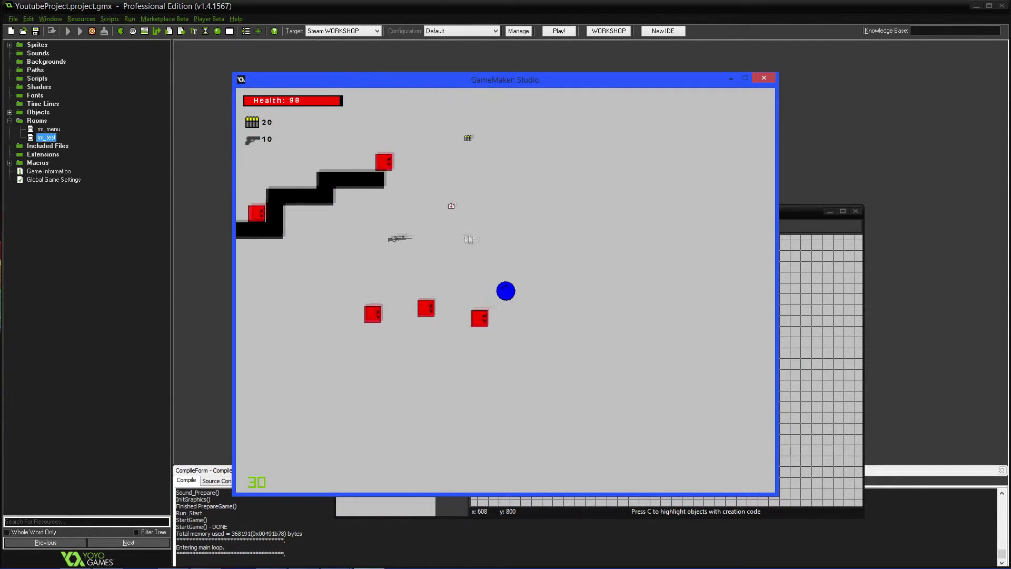
{"action": "key", "text": "s"}
{"action": "key", "text": "a"}
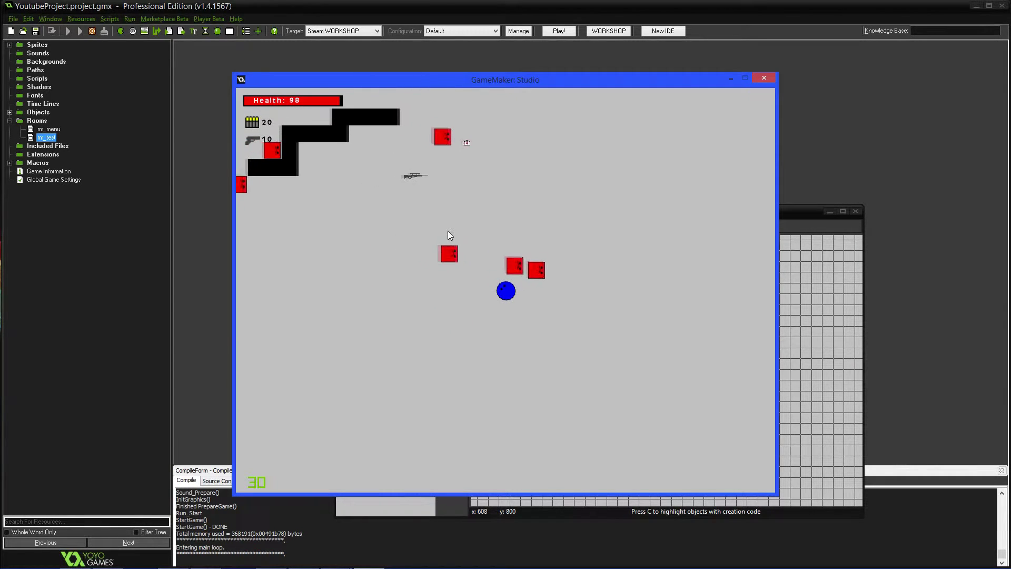
{"action": "key", "text": "a"}
{"action": "key", "text": "w"}
{"action": "key", "text": "a"}
{"action": "key", "text": "d"}
{"action": "key", "text": "a"}
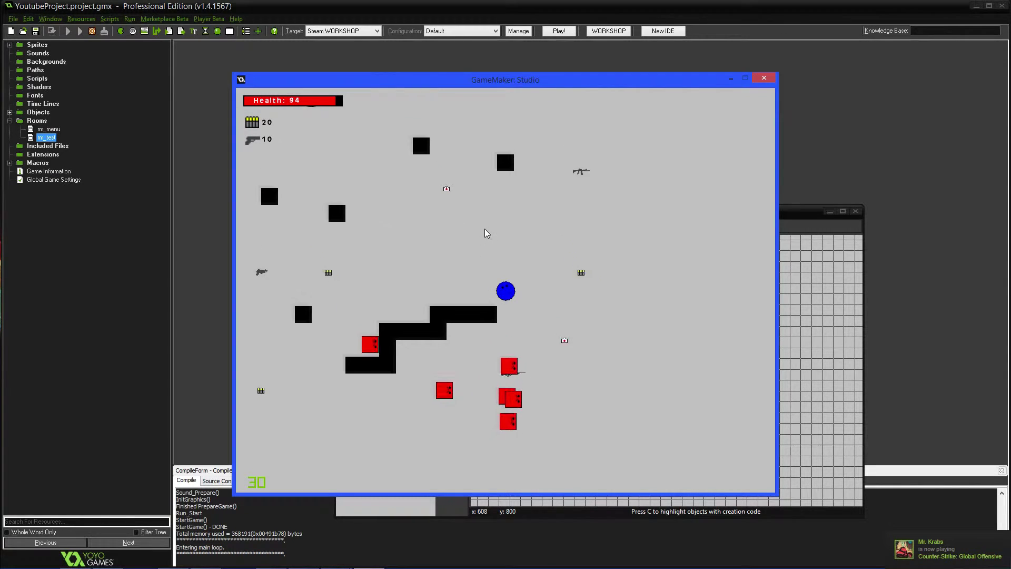
{"action": "key", "text": "a"}
{"action": "key", "text": "w"}
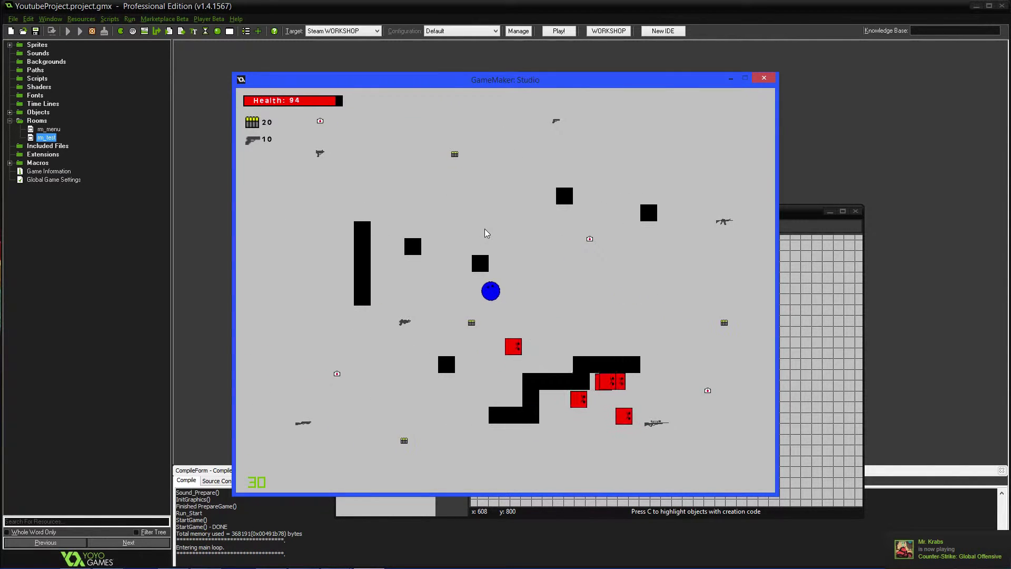
{"action": "key", "text": "w"}
{"action": "key", "text": "a"}
{"action": "key", "text": "d"}
{"action": "key", "text": "s"}
{"action": "key", "text": "d"}
{"action": "key", "text": "s"}
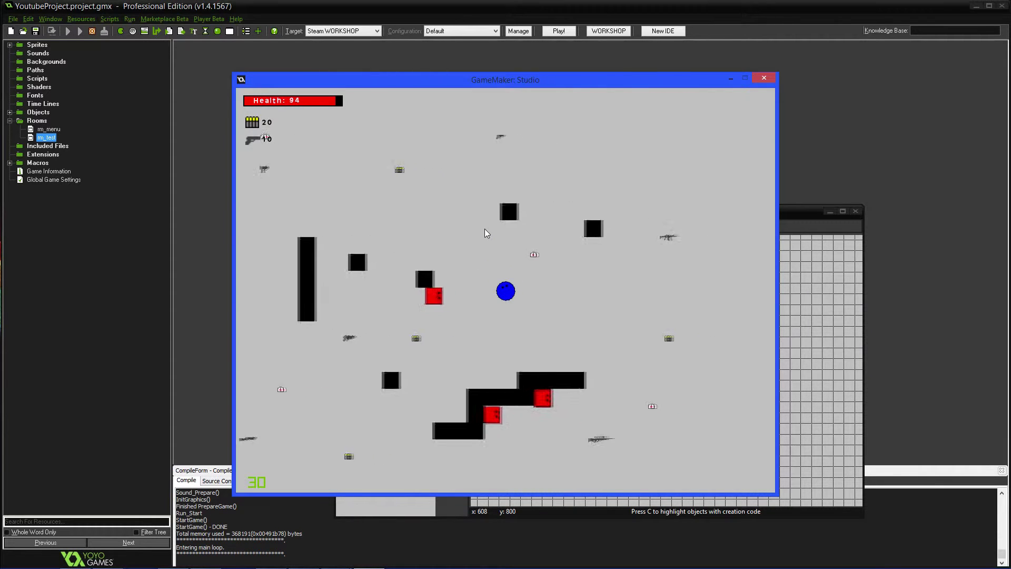
{"action": "key", "text": "d"}
{"action": "key", "text": "s"}
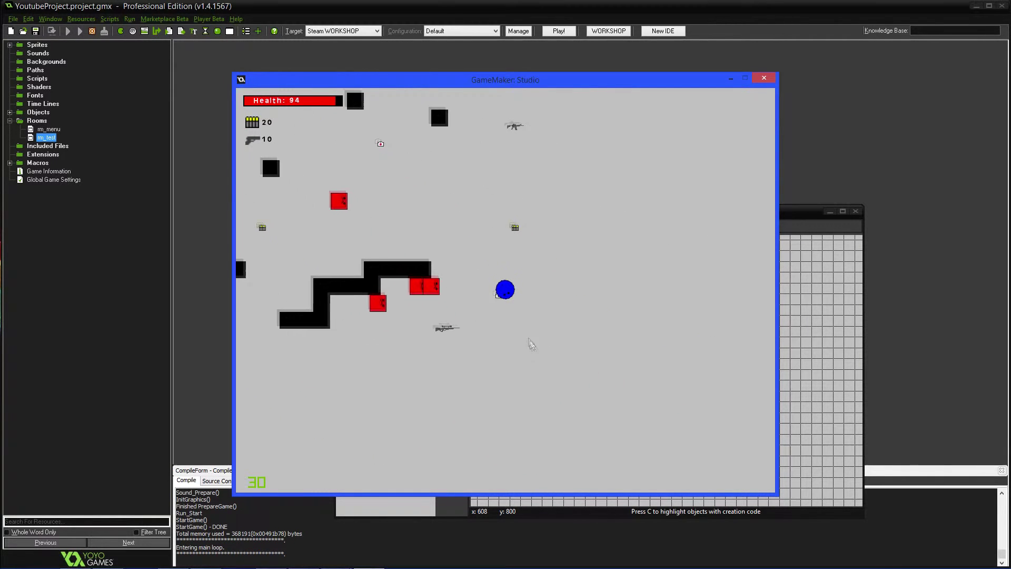
{"action": "key", "text": "d"}
{"action": "key", "text": "s"}
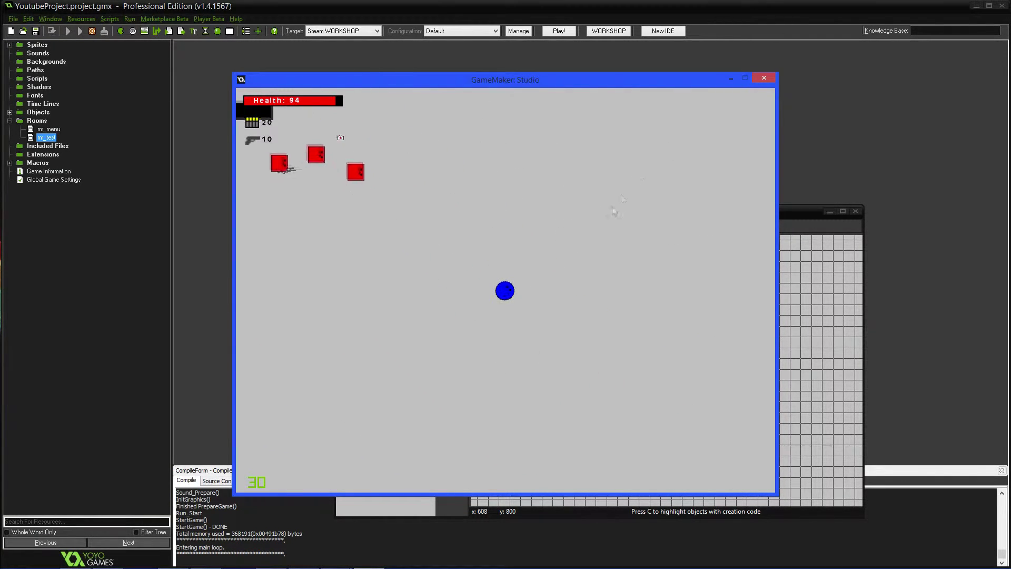
{"action": "key", "text": "d"}
{"action": "key", "text": "d"}
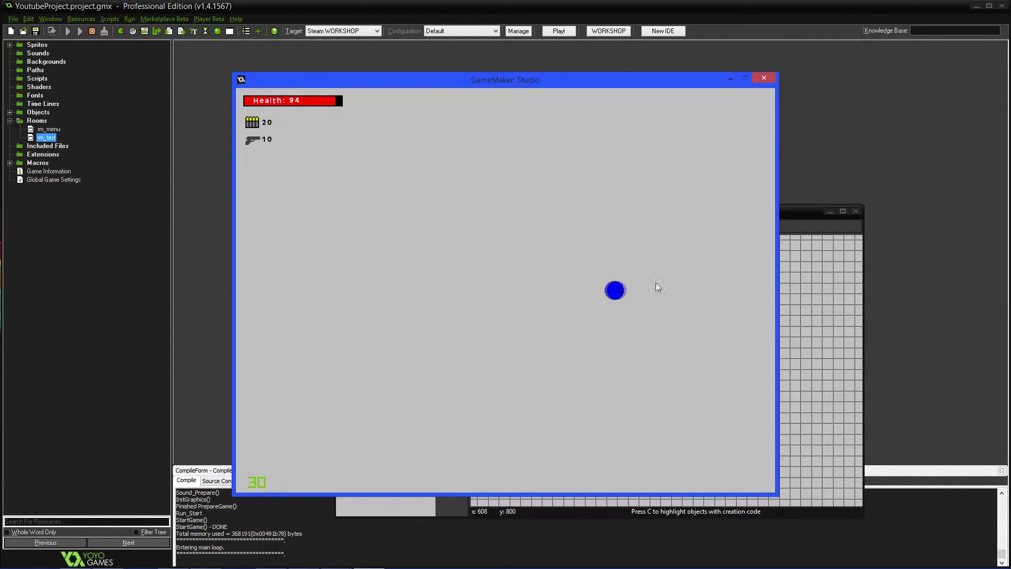
{"action": "key", "text": "a"}
{"action": "key", "text": "s"}
{"action": "key", "text": "w"}
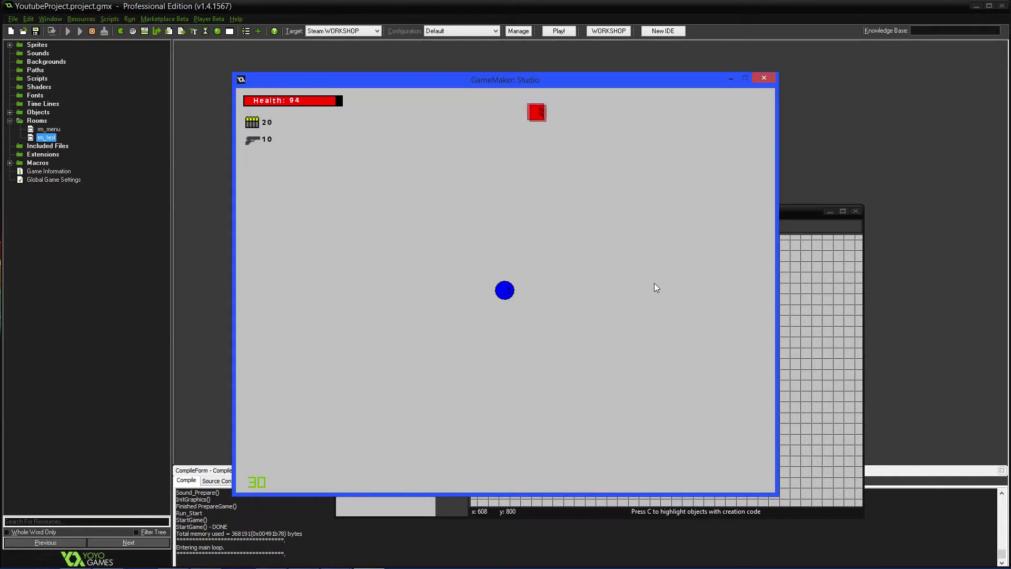
{"action": "key", "text": "s"}
{"action": "key", "text": "w"}
- Fire the pistol at the enemies while moving, reloading with R when empty
{"action": "left_click", "coordinate": [536, 138]}
{"action": "left_click", "coordinate": [536, 138]}
{"action": "left_click", "coordinate": [538, 185]}
{"action": "left_click", "coordinate": [553, 253]}
{"action": "left_click", "coordinate": [562, 321]}
{"action": "left_click", "coordinate": [561, 335]}
{"action": "left_click", "coordinate": [561, 343]}
{"action": "left_click", "coordinate": [569, 348]}
{"action": "left_click", "coordinate": [573, 353]}
{"action": "left_click", "coordinate": [592, 364]}
{"action": "key", "text": "r"}
{"action": "left_click", "coordinate": [600, 311]}
{"action": "left_click", "coordinate": [603, 292]}
{"action": "left_click", "coordinate": [605, 288]}
{"action": "left_click", "coordinate": [605, 287]}
{"action": "left_click", "coordinate": [629, 297]}
{"action": "left_click", "coordinate": [633, 295]}
{"action": "left_click", "coordinate": [643, 287]}
{"action": "key", "text": "a"}
{"action": "left_click", "coordinate": [673, 256]}
{"action": "left_click", "coordinate": [674, 255]}
{"action": "left_click", "coordinate": [674, 256]}
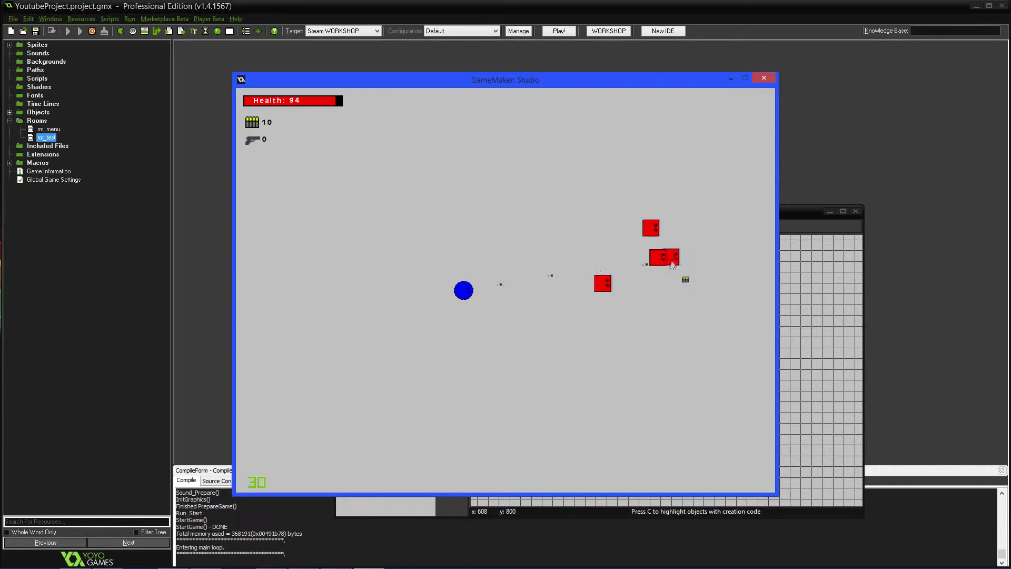
{"action": "key", "text": "d"}
{"action": "key", "text": "s"}
{"action": "key", "text": "r"}
{"action": "left_click", "coordinate": [536, 230]}
{"action": "key", "text": "a"}
{"action": "left_click", "coordinate": [545, 221]}
{"action": "left_click", "coordinate": [538, 228]}
{"action": "key", "text": "a"}
{"action": "left_click", "coordinate": [537, 227]}
{"action": "left_click", "coordinate": [534, 227]}
{"action": "left_click", "coordinate": [529, 228]}
{"action": "left_click", "coordinate": [533, 234]}
{"action": "key", "text": "a"}
{"action": "left_click", "coordinate": [531, 253]}
{"action": "key", "text": "w"}
{"action": "left_click", "coordinate": [468, 332]}
{"action": "left_click", "coordinate": [423, 391]}
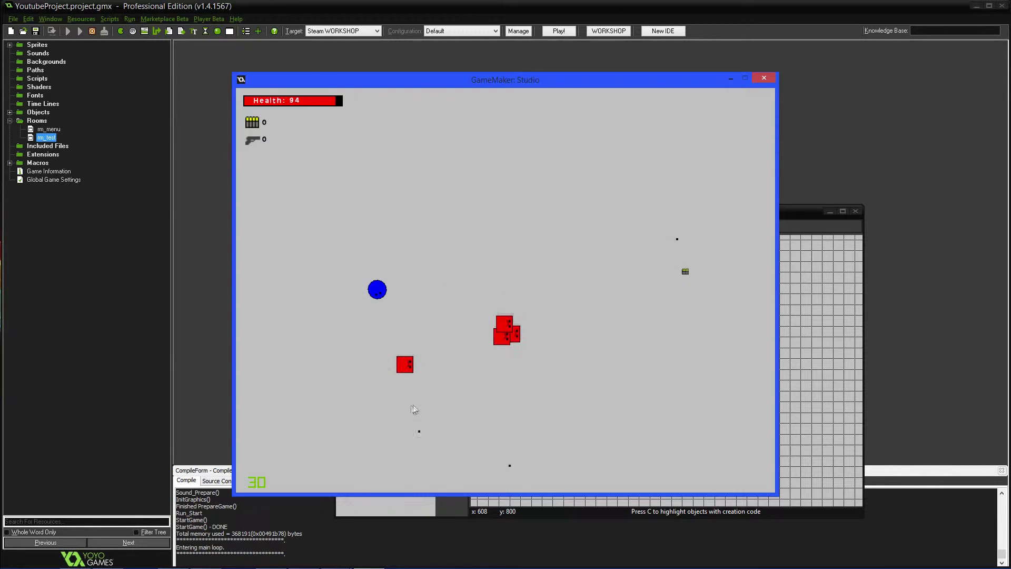
{"action": "key", "text": "d"}
{"action": "key", "text": "d"}
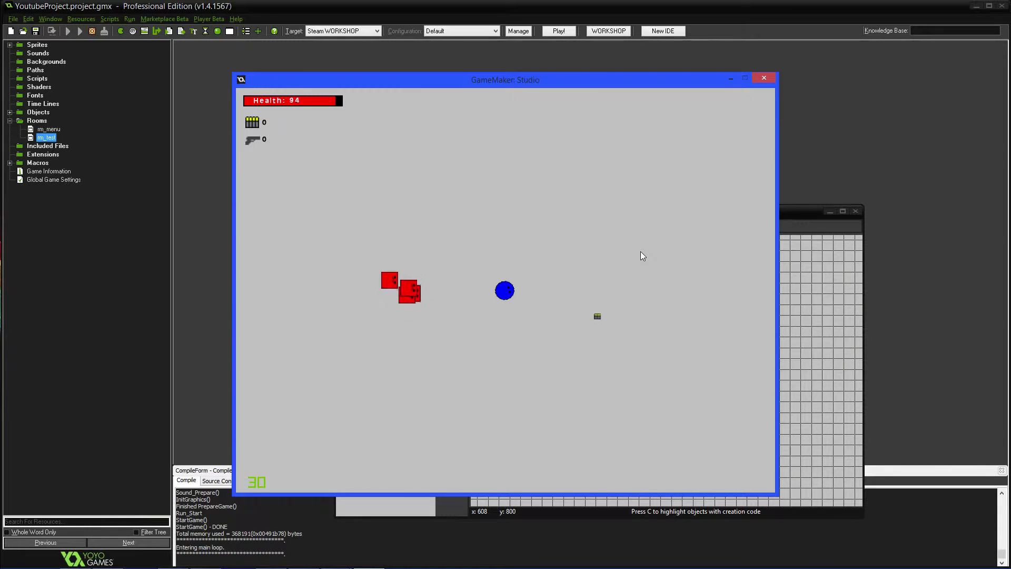
{"action": "key", "text": "r"}
{"action": "left_click", "coordinate": [401, 304]}
{"action": "left_click", "coordinate": [400, 303]}
{"action": "key", "text": "d"}
{"action": "left_click", "coordinate": [400, 303]}
{"action": "left_click", "coordinate": [400, 302]}
{"action": "left_click", "coordinate": [400, 302]}
{"action": "left_click", "coordinate": [400, 303]}
{"action": "key", "text": "w"}
{"action": "left_click", "coordinate": [401, 305]}
{"action": "left_click", "coordinate": [442, 332]}
{"action": "left_click", "coordinate": [467, 360]}
{"action": "left_click", "coordinate": [465, 359]}
- Pick up the sniper rifle with E and fire it at the red enemy
{"action": "key", "text": "w"}
{"action": "key", "text": "a"}
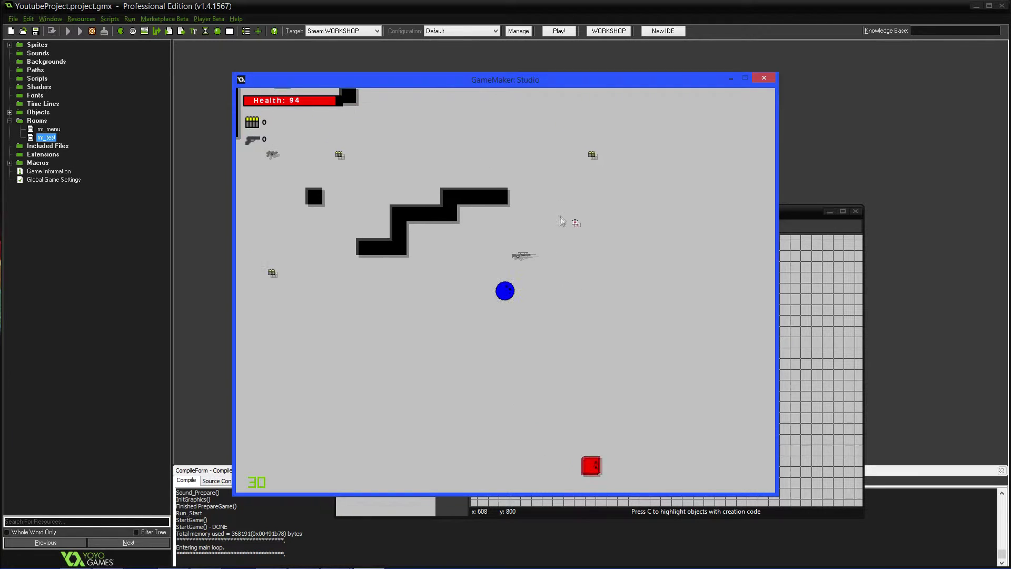
{"action": "key", "text": "d"}
{"action": "key", "text": "s"}
{"action": "key", "text": "e"}
{"action": "key", "text": "w"}
{"action": "key", "text": "d"}
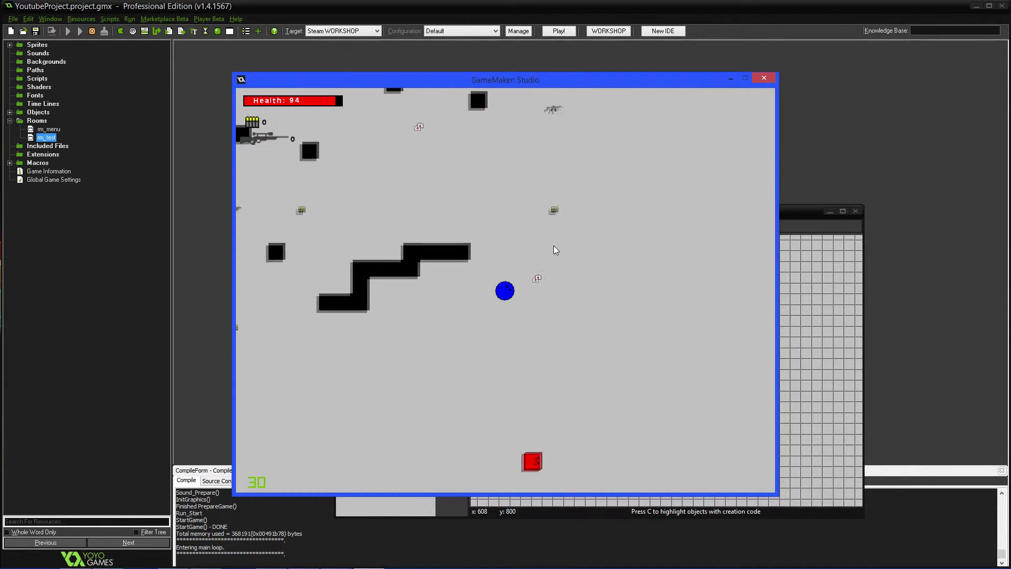
{"action": "key", "text": "r"}
{"action": "key", "text": "s"}
{"action": "key", "text": "s"}
{"action": "left_click", "coordinate": [480, 447]}
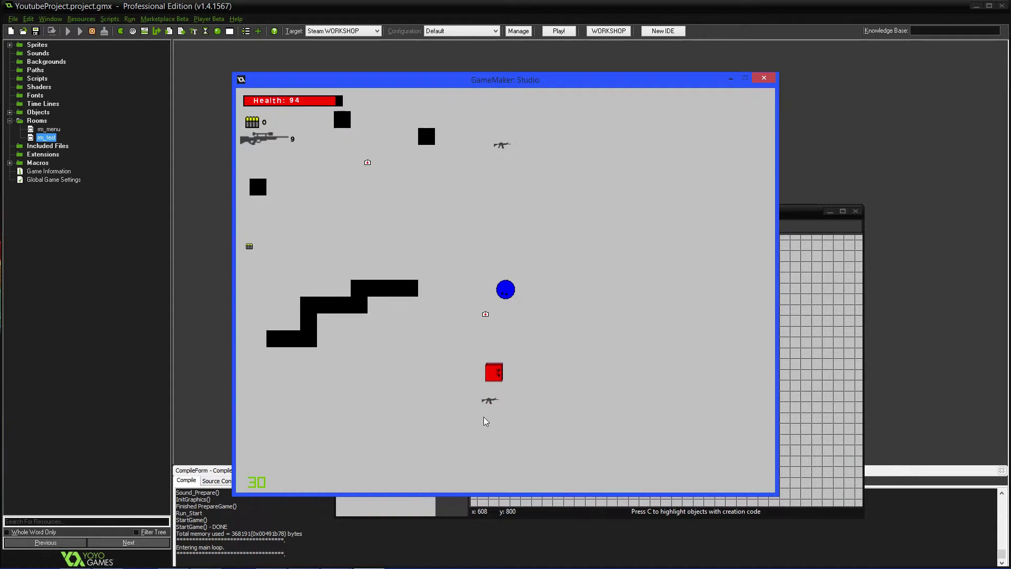
{"action": "left_click", "coordinate": [483, 413]}
{"action": "left_click", "coordinate": [487, 413]}
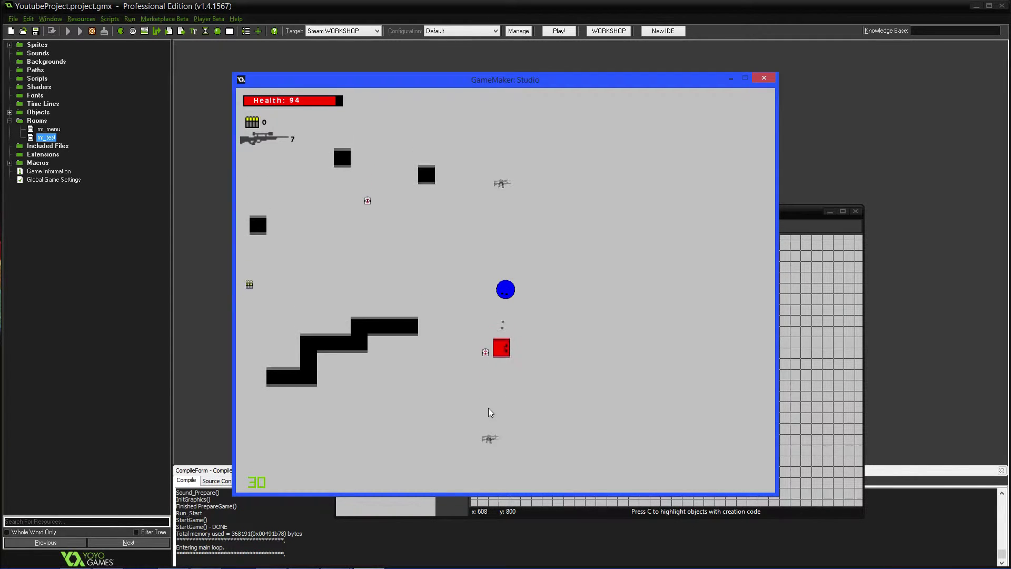
{"action": "left_click", "coordinate": [497, 409]}
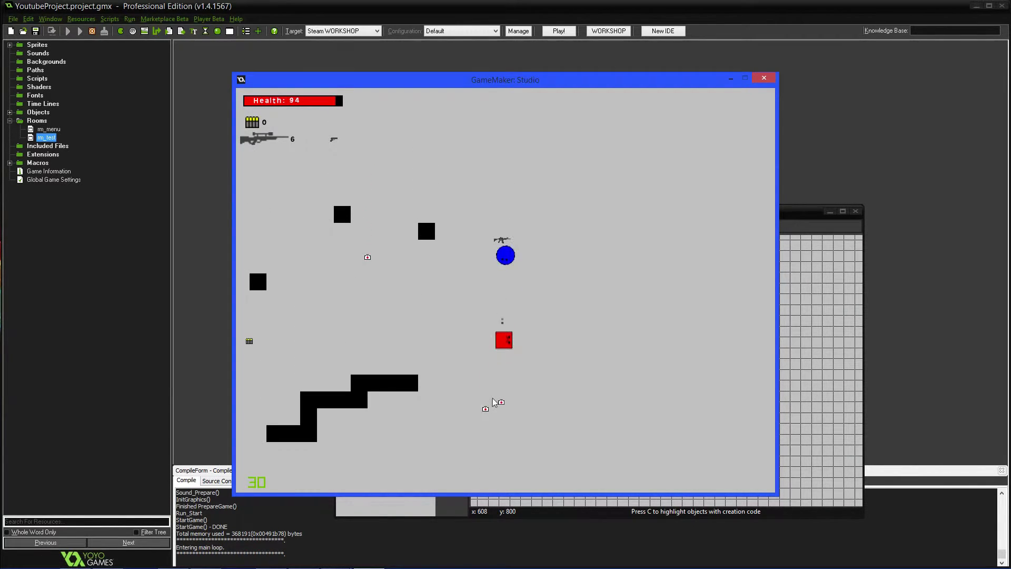
{"action": "left_click", "coordinate": [503, 395]}
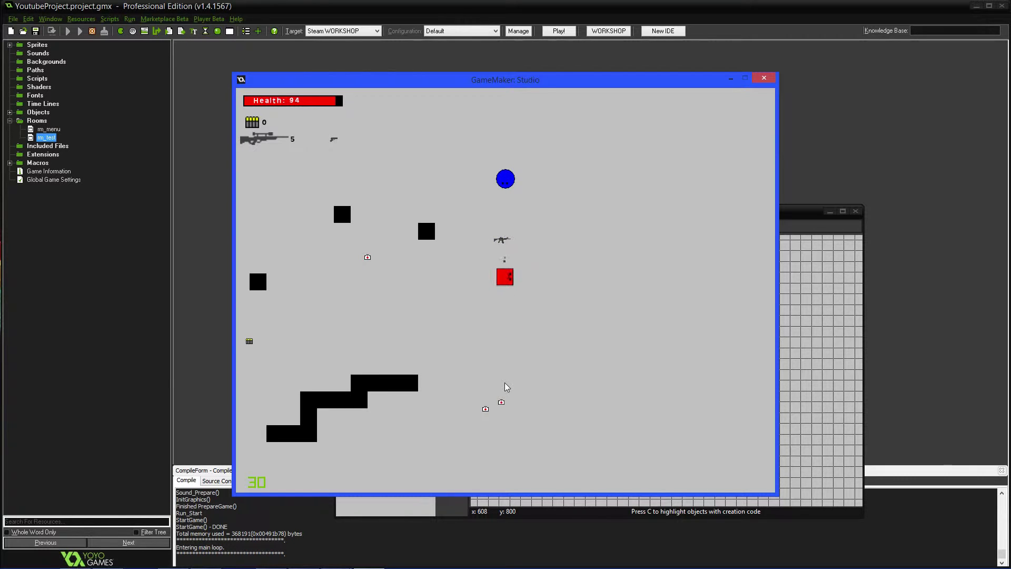
- Close the running game and bring the rm_test room editor's room area into view
{"action": "key", "text": "s"}
{"action": "left_click", "coordinate": [764, 78]}
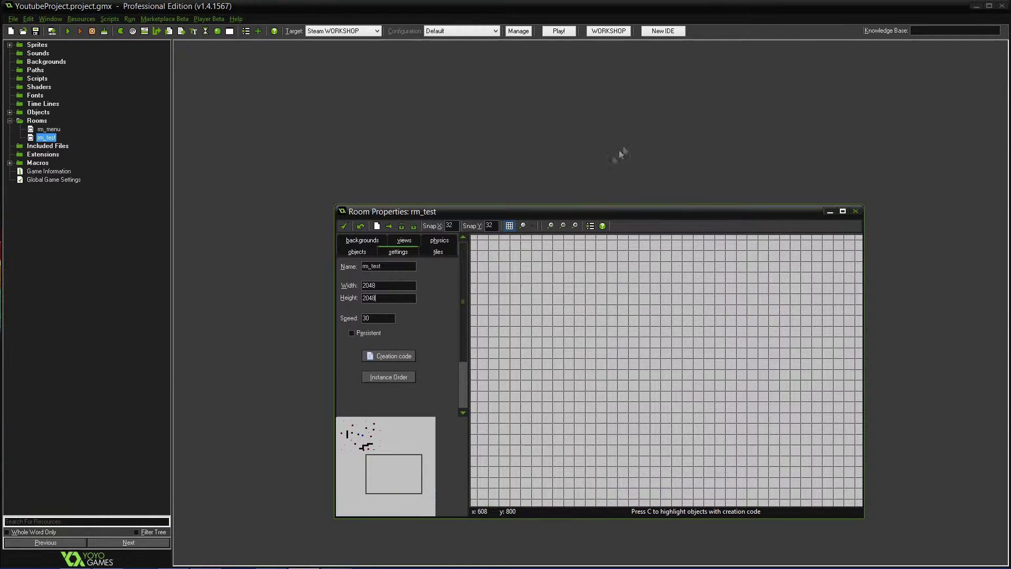
{"action": "left_click_drag", "start_coordinate": [567, 213], "coordinate": [457, 225]}
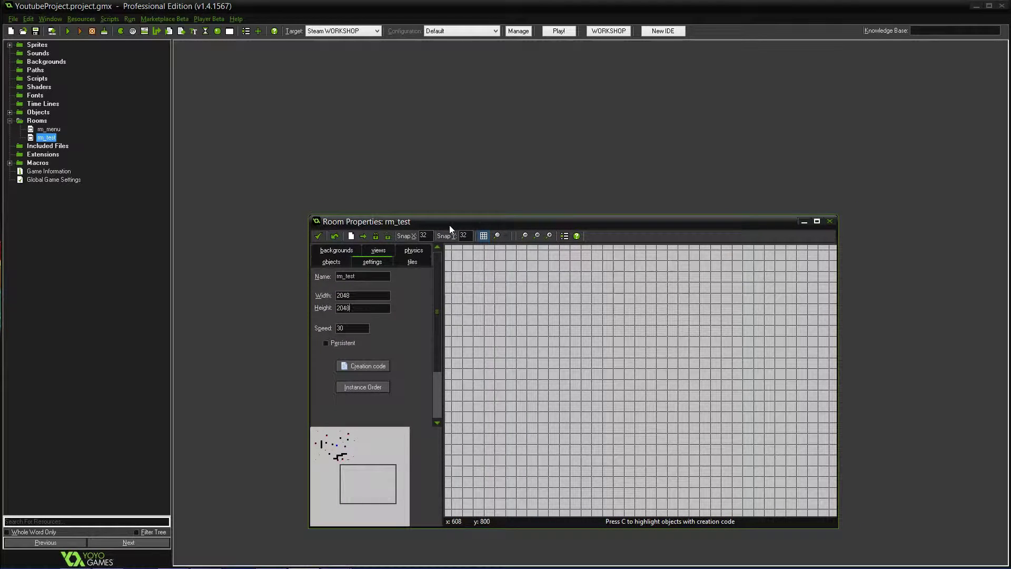
{"action": "left_click", "coordinate": [383, 293]}
{"action": "middle_click_drag", "start_coordinate": [684, 432], "coordinate": [593, 342]}
{"action": "scroll", "coordinate": [592, 339], "scroll_direction": "down", "scroll_amount": 4, "text": "ctrl"}
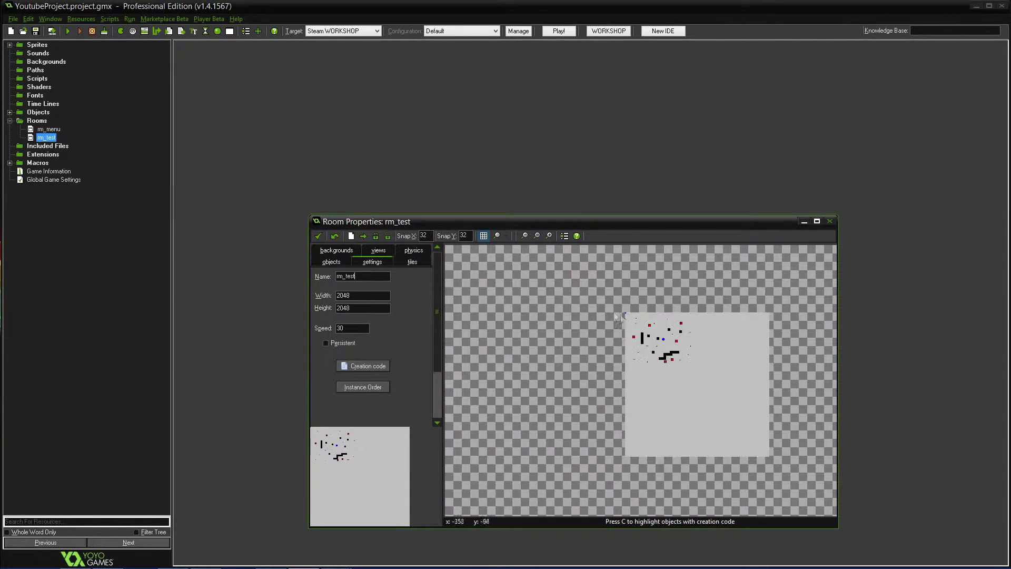
{"action": "scroll", "coordinate": [657, 341], "scroll_direction": "up", "scroll_amount": 4, "text": "ctrl"}
{"action": "scroll", "coordinate": [546, 285], "scroll_direction": "up", "scroll_amount": 2, "text": "ctrl"}
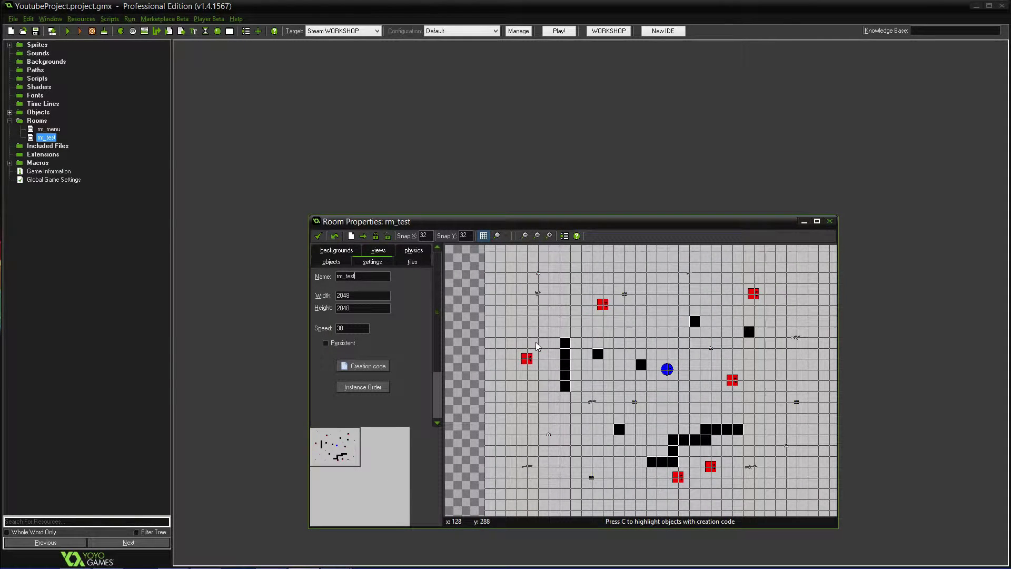
- Delete all red enemy and black wall instances from rm_test, then close the room keeping changes
{"action": "right_click", "coordinate": [538, 272], "text": "shift"}
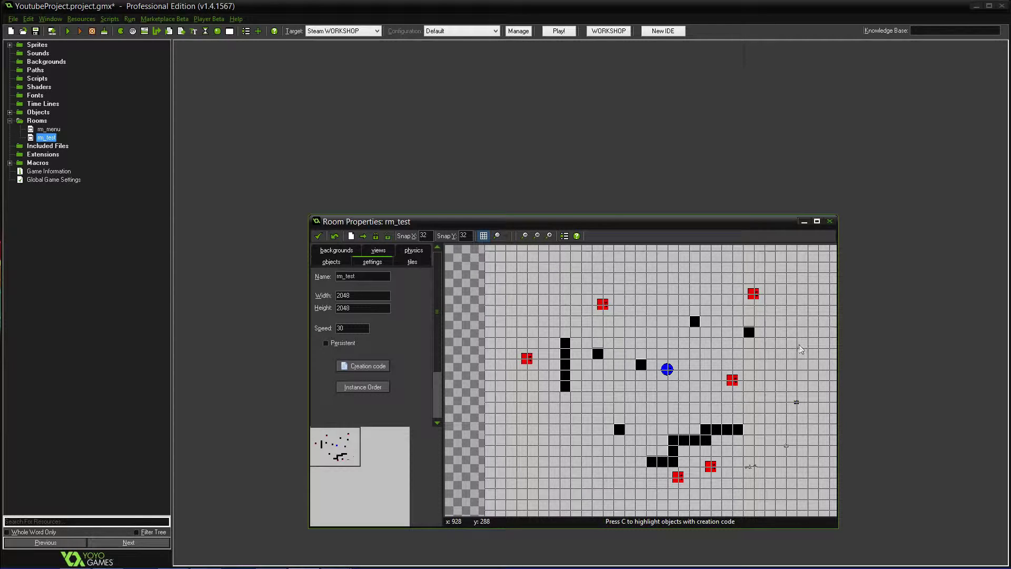
{"action": "right_click_drag", "start_coordinate": [728, 471], "coordinate": [675, 485]}
{"action": "mouse_move", "coordinate": [730, 399]}
{"action": "right_mouse_down"}
{"action": "mouse_move", "coordinate": [744, 316]}
{"action": "mouse_move", "coordinate": [701, 283]}
{"action": "mouse_move", "coordinate": [585, 308]}
{"action": "right_mouse_up"}
{"action": "mouse_move", "coordinate": [521, 367]}
{"action": "right_mouse_down"}
{"action": "mouse_move", "coordinate": [561, 343]}
{"action": "mouse_move", "coordinate": [567, 383]}
{"action": "mouse_move", "coordinate": [604, 361]}
{"action": "mouse_move", "coordinate": [623, 438]}
{"action": "mouse_move", "coordinate": [673, 463]}
{"action": "mouse_move", "coordinate": [652, 468]}
{"action": "mouse_move", "coordinate": [740, 429]}
{"action": "mouse_move", "coordinate": [678, 449]}
{"action": "right_mouse_up"}
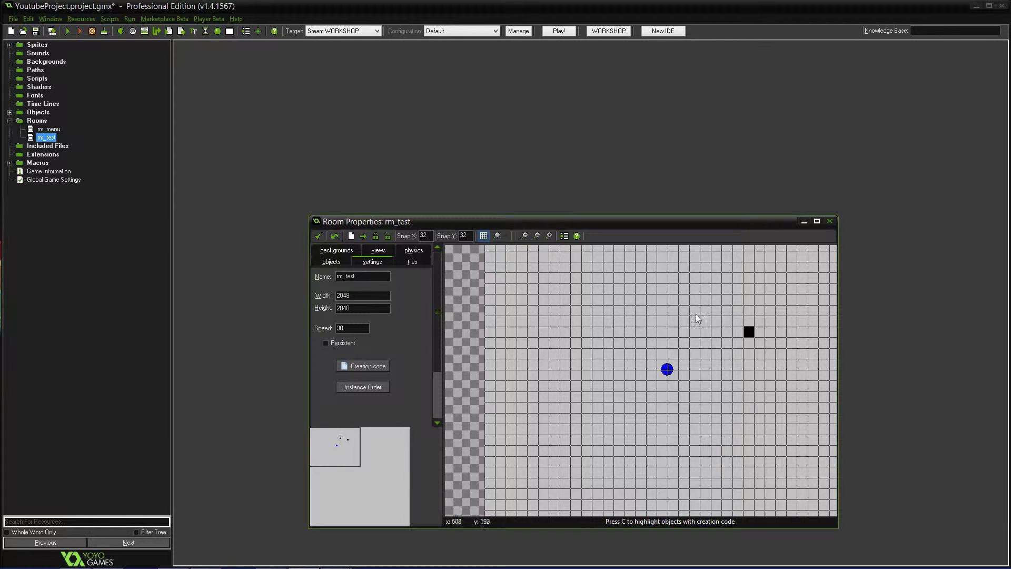
{"action": "right_click", "coordinate": [747, 336]}
{"action": "scroll", "coordinate": [747, 337], "scroll_direction": "down", "scroll_amount": 3}
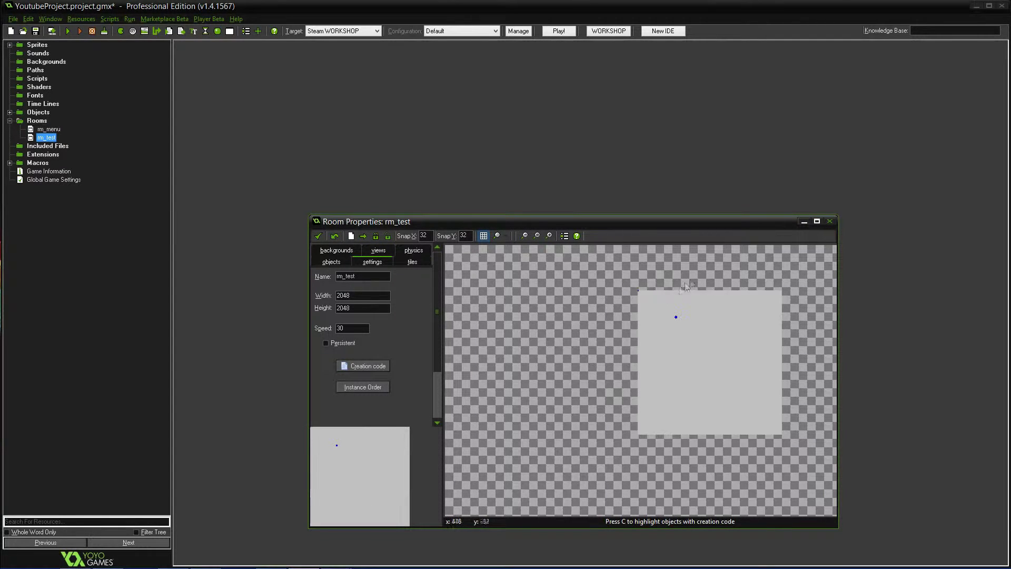
{"action": "scroll", "coordinate": [653, 421], "scroll_direction": "up", "scroll_amount": 3}
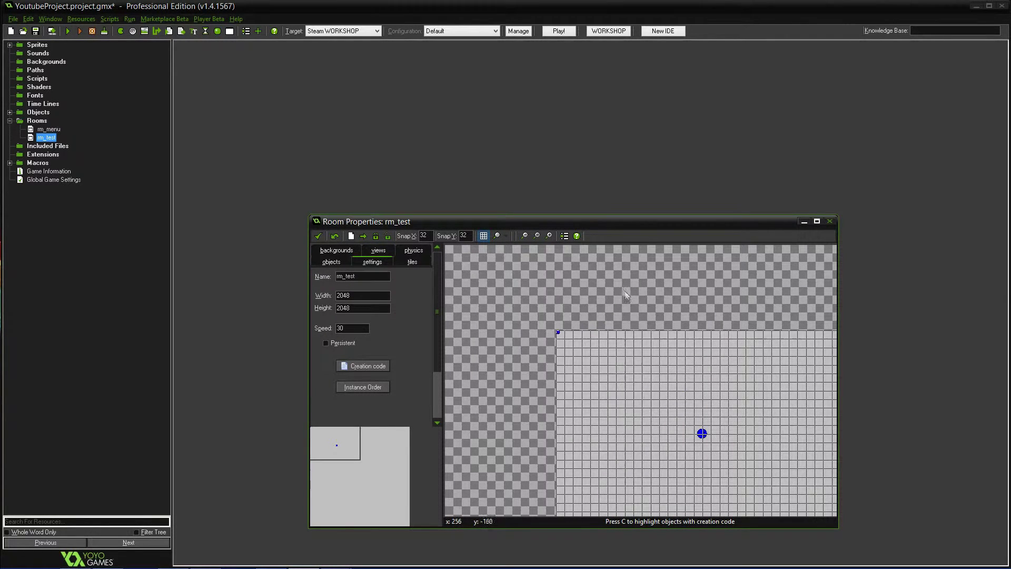
{"action": "left_click", "coordinate": [318, 235]}
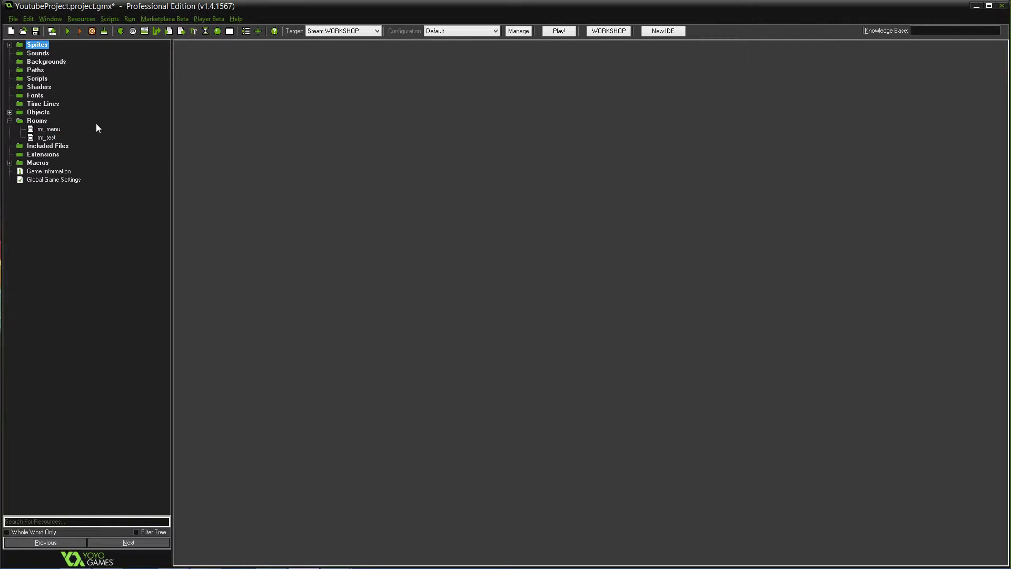
- Create a new sprite named spr_wall_brick in the Sprites > Walls folder and open Edit Sprite
{"action": "left_click", "coordinate": [10, 121]}
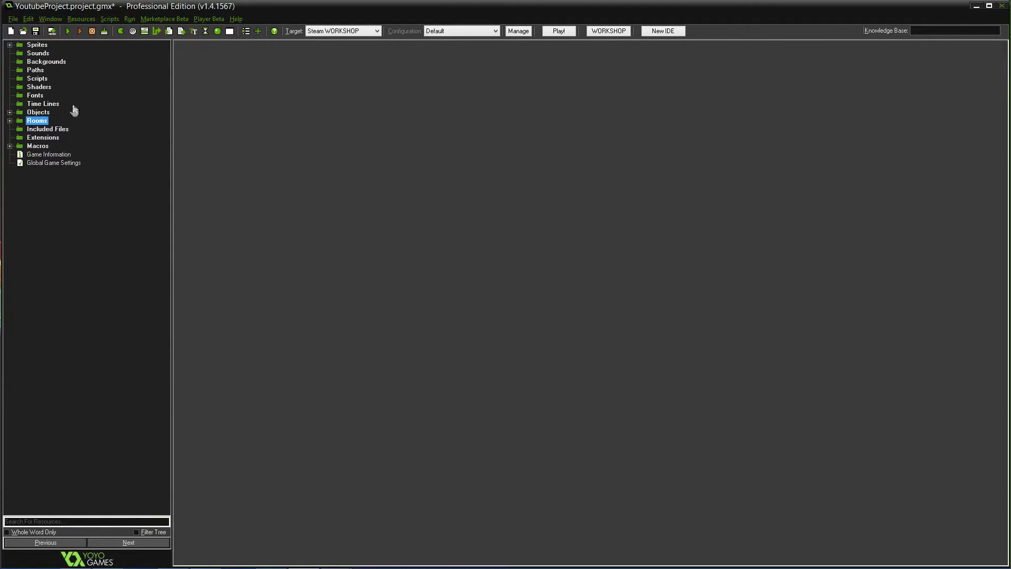
{"action": "left_click", "coordinate": [9, 45]}
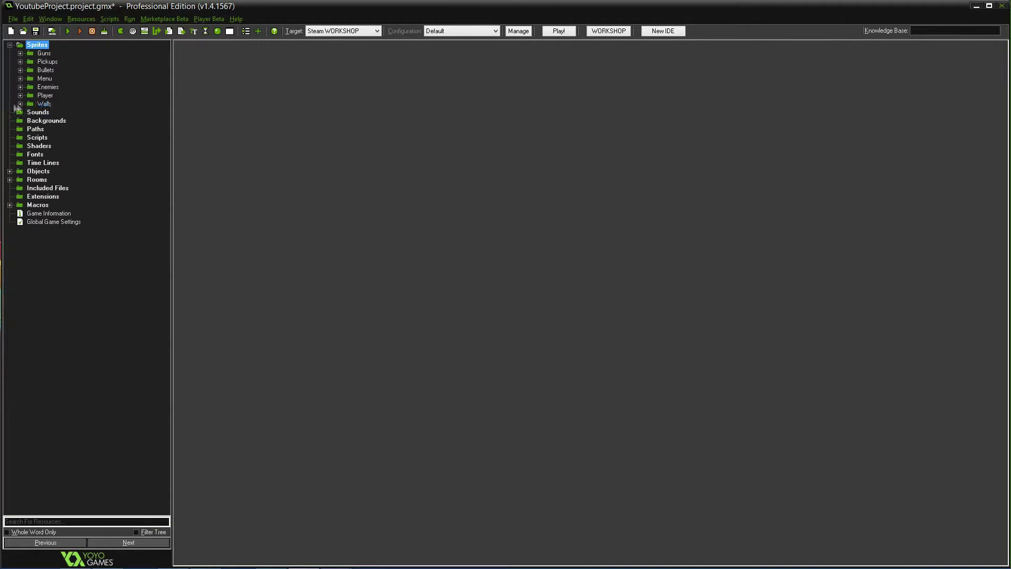
{"action": "double_click", "coordinate": [44, 104]}
{"action": "right_click", "coordinate": [44, 104]}
{"action": "left_click", "coordinate": [37, 118]}
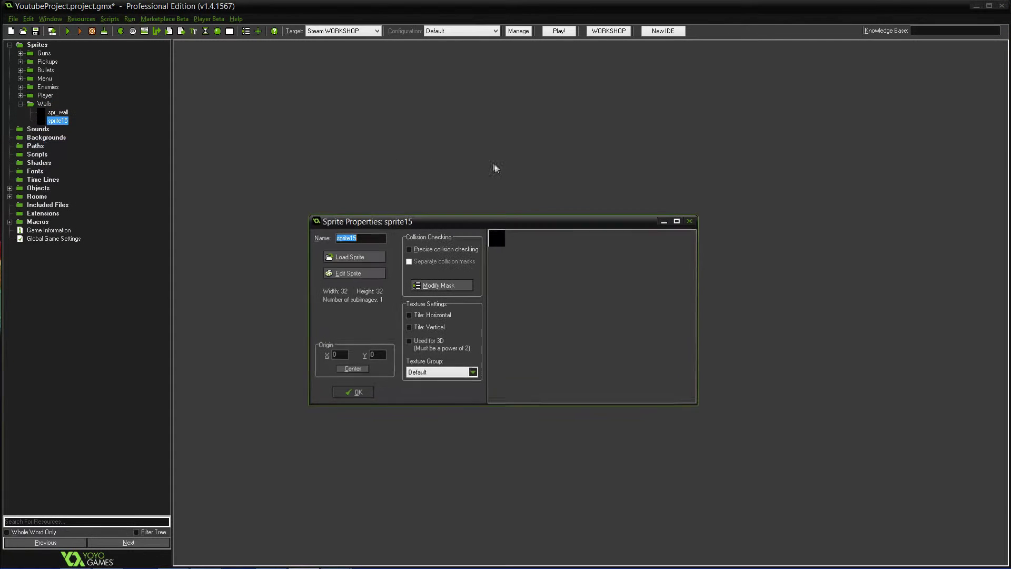
{"action": "type", "text": "sp"}
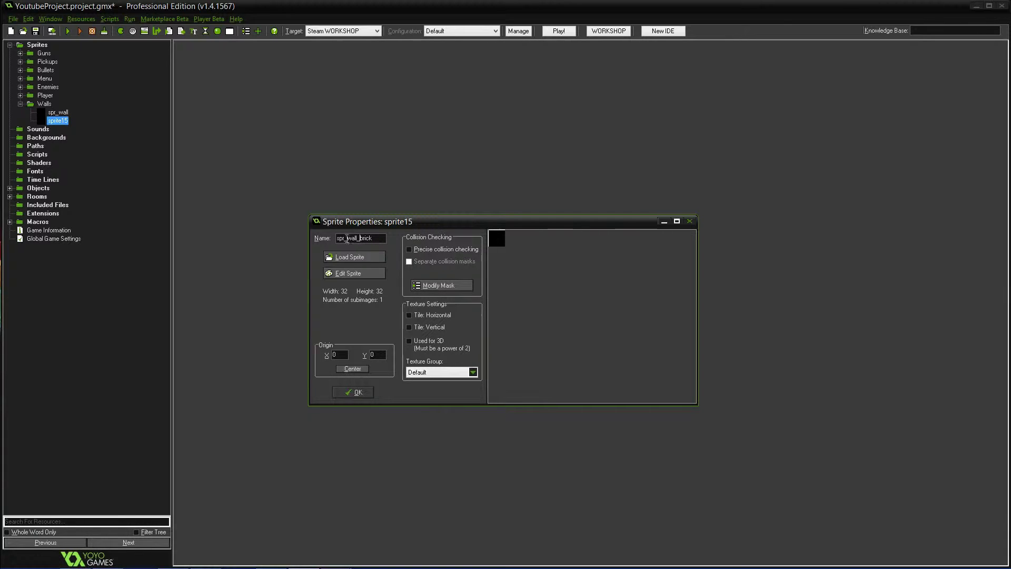
{"action": "left_click", "coordinate": [367, 272]}
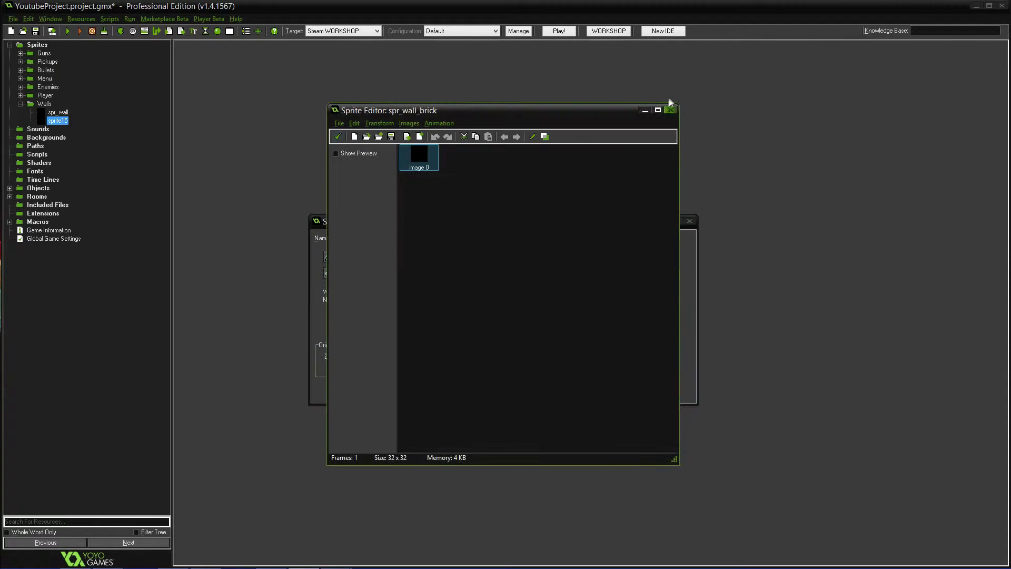
- Open image 0 in the Image Editor and erase the whole 32x32 canvas to transparent
{"action": "double_click", "coordinate": [419, 157]}
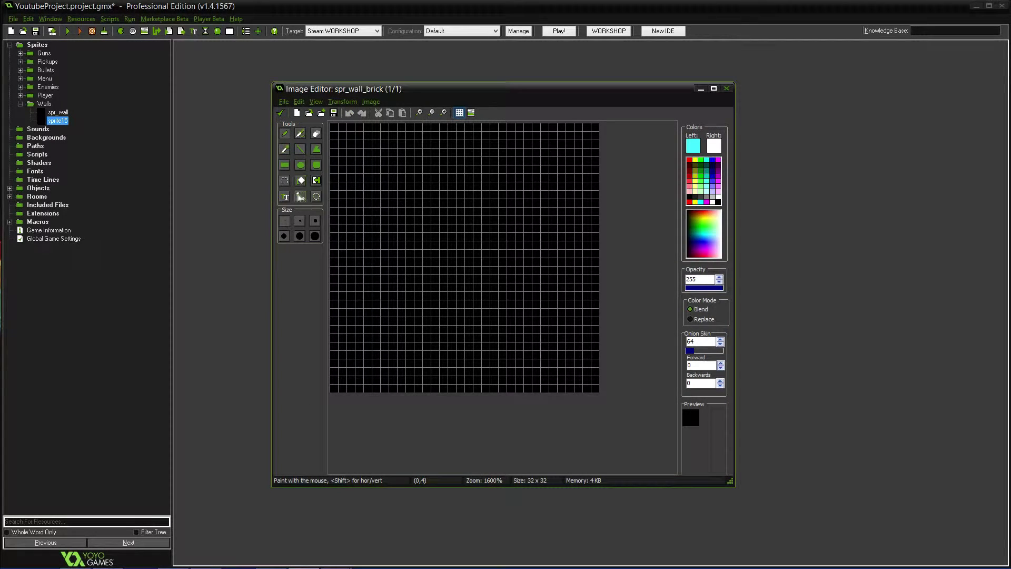
{"action": "left_click", "coordinate": [284, 180]}
{"action": "left_click_drag", "start_coordinate": [333, 388], "coordinate": [604, 85]}
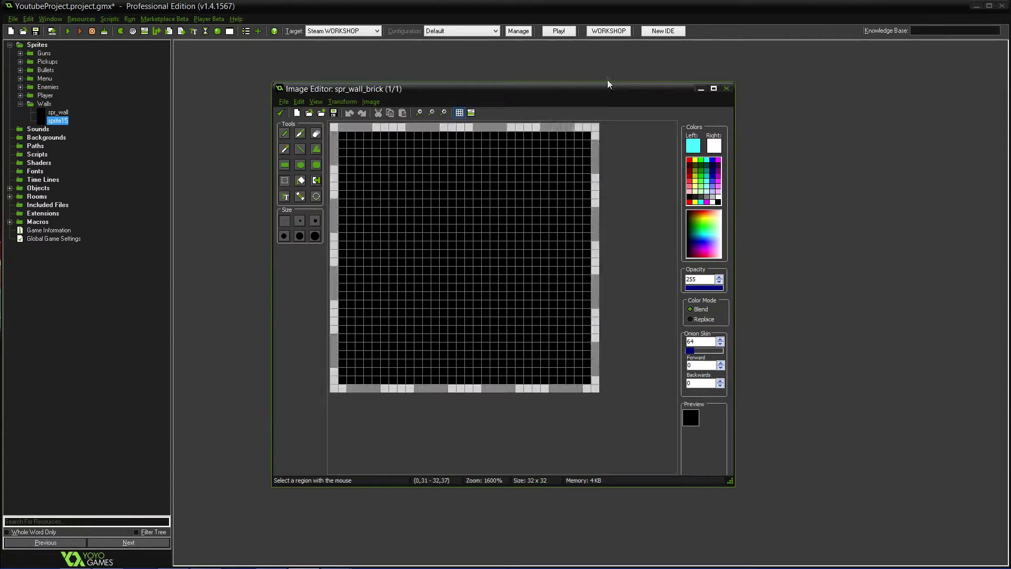
{"action": "key", "text": "Delete"}
- Choose the pencil and set red as the painting colour
{"action": "left_click", "coordinate": [284, 133]}
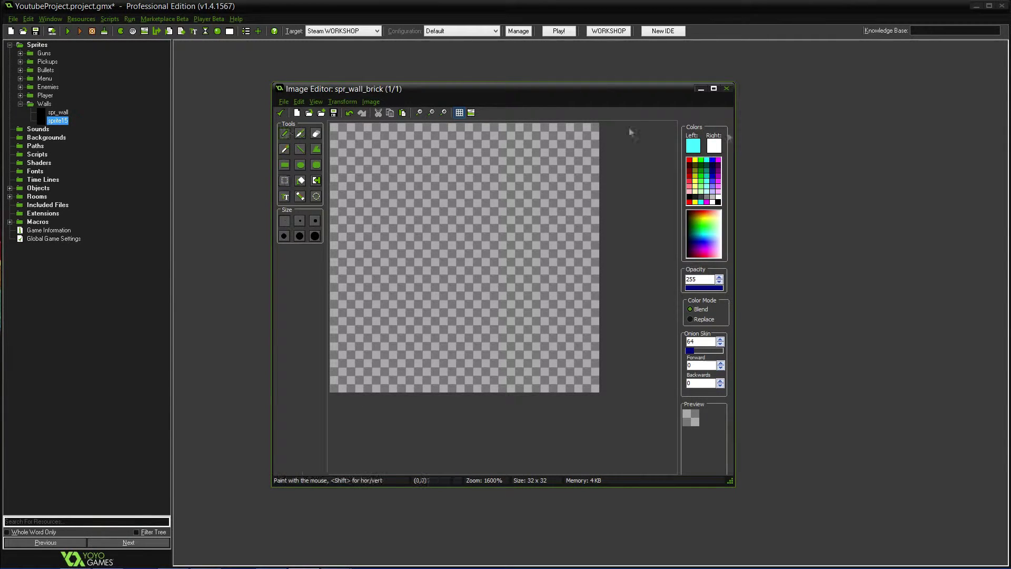
{"action": "left_click", "coordinate": [689, 160]}
{"action": "left_click_drag", "start_coordinate": [705, 216], "coordinate": [708, 209]}
- Flood-fill the whole sprite canvas with red, then refill it with a darker red
{"action": "left_click", "coordinate": [300, 180]}
{"action": "left_click", "coordinate": [499, 213]}
{"action": "scroll", "coordinate": [518, 219], "scroll_direction": "down", "scroll_amount": 3}
{"action": "scroll", "coordinate": [387, 162], "scroll_direction": "up", "scroll_amount": 2}
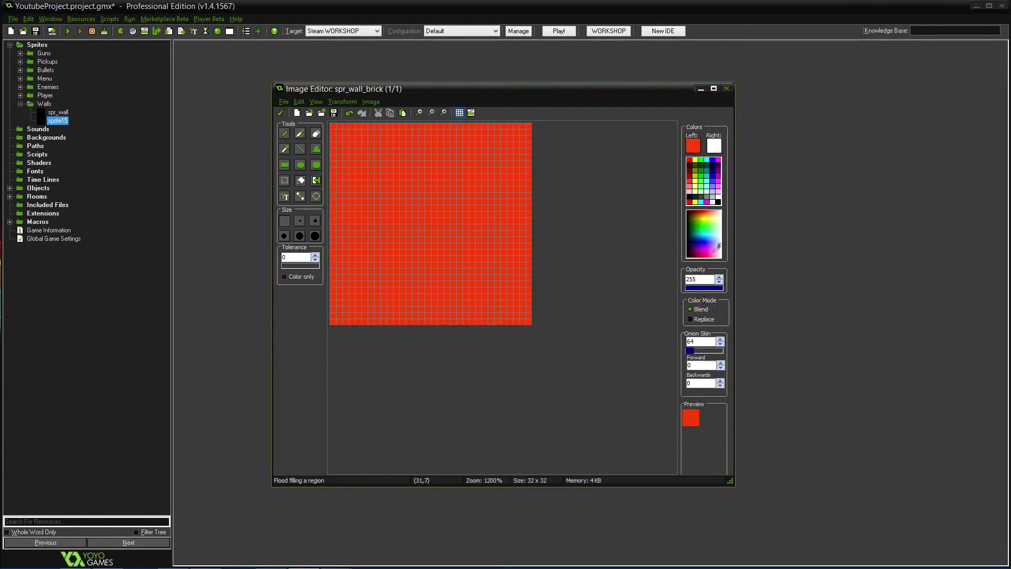
{"action": "left_click_drag", "start_coordinate": [710, 212], "coordinate": [704, 208]}
{"action": "left_click", "coordinate": [476, 227]}
{"action": "scroll", "coordinate": [546, 219], "scroll_direction": "down", "scroll_amount": 2}
{"action": "scroll", "coordinate": [546, 219], "scroll_direction": "up", "scroll_amount": 2}
- Hide and re-show the pixel grid, then set the pencil to paint in white
{"action": "left_click", "coordinate": [458, 114]}
{"action": "scroll", "coordinate": [484, 157], "scroll_direction": "down", "scroll_amount": 1}
{"action": "scroll", "coordinate": [484, 157], "scroll_direction": "up", "scroll_amount": 1}
{"action": "left_click", "coordinate": [459, 112]}
{"action": "scroll", "coordinate": [413, 136], "scroll_direction": "up", "scroll_amount": 1}
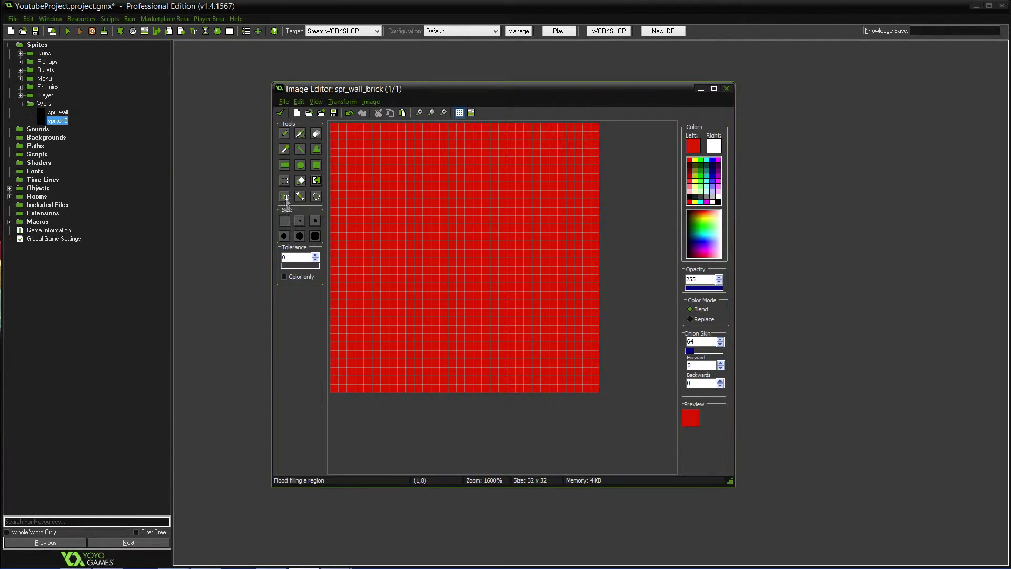
{"action": "left_click", "coordinate": [284, 134]}
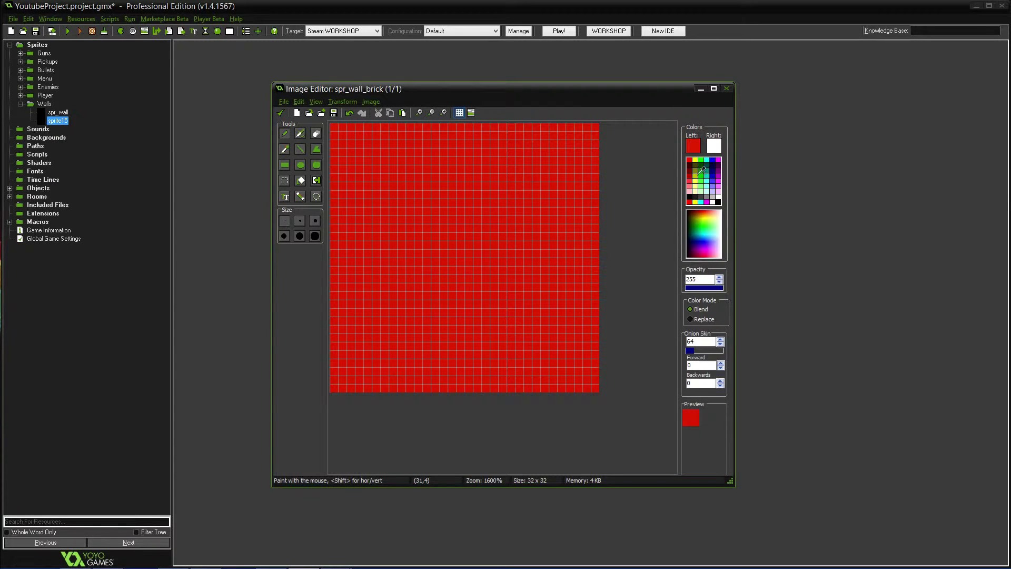
{"action": "left_click", "coordinate": [718, 195]}
- Mark white guide pixels on row 19 and the bottom-left corner, undoing trial strokes
{"action": "left_click_drag", "start_coordinate": [334, 149], "coordinate": [343, 149]}
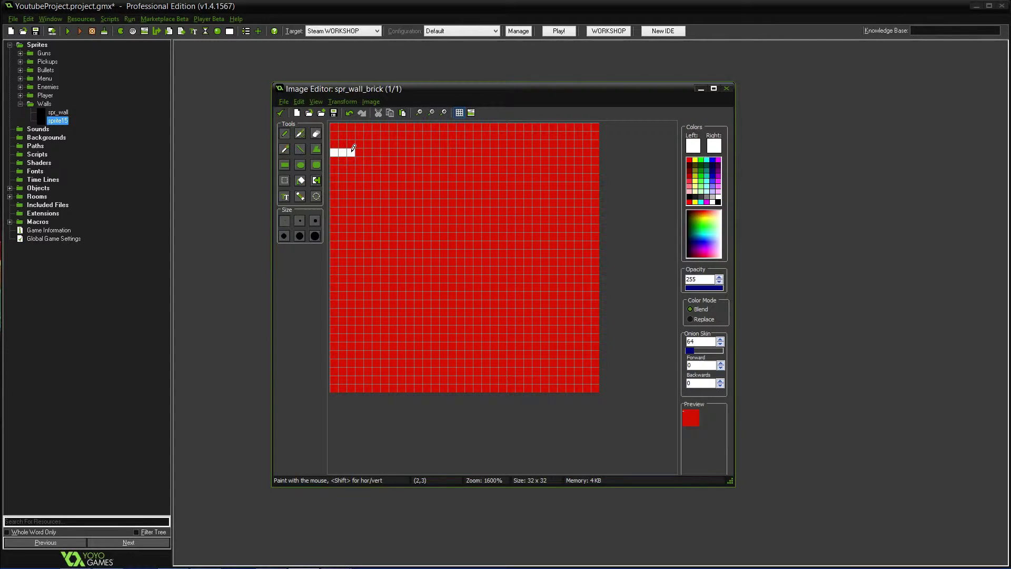
{"action": "key", "text": "ctrl+z"}
{"action": "left_click", "coordinate": [335, 287]}
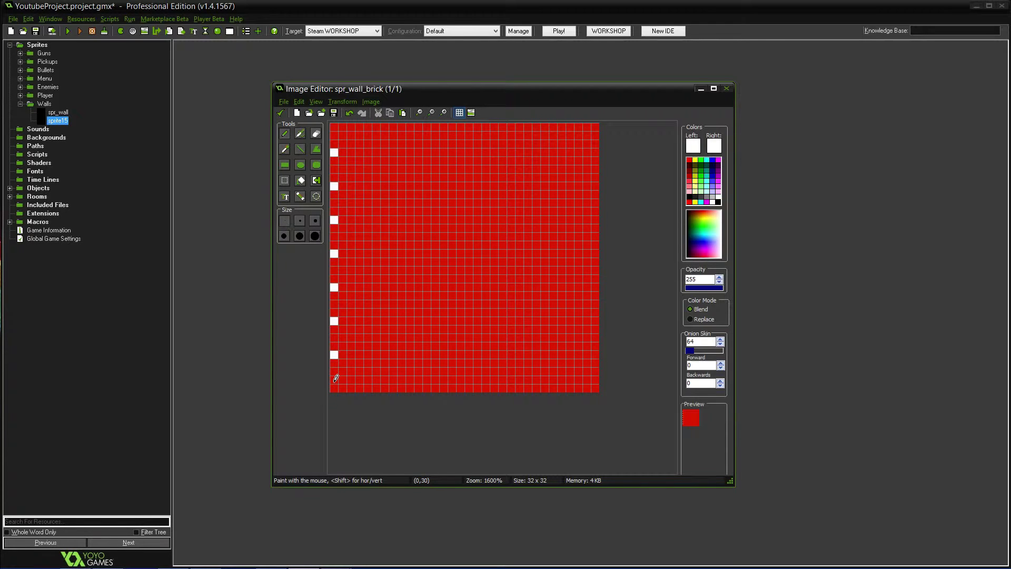
{"action": "left_click", "coordinate": [334, 385]}
{"action": "left_click", "coordinate": [285, 163]}
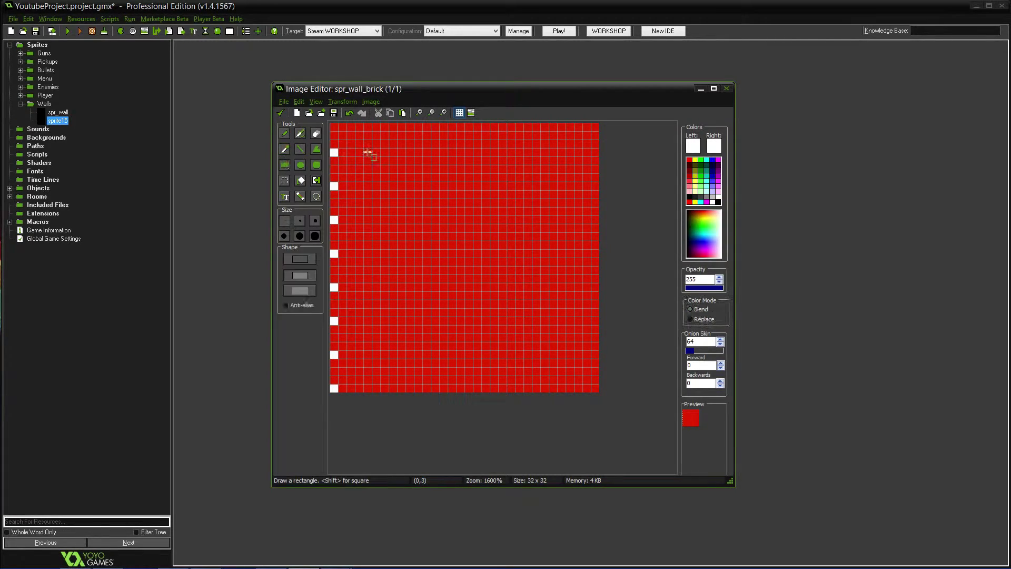
{"action": "left_click_drag", "start_coordinate": [348, 144], "coordinate": [447, 157]}
{"action": "key", "text": "ctrl+z"}
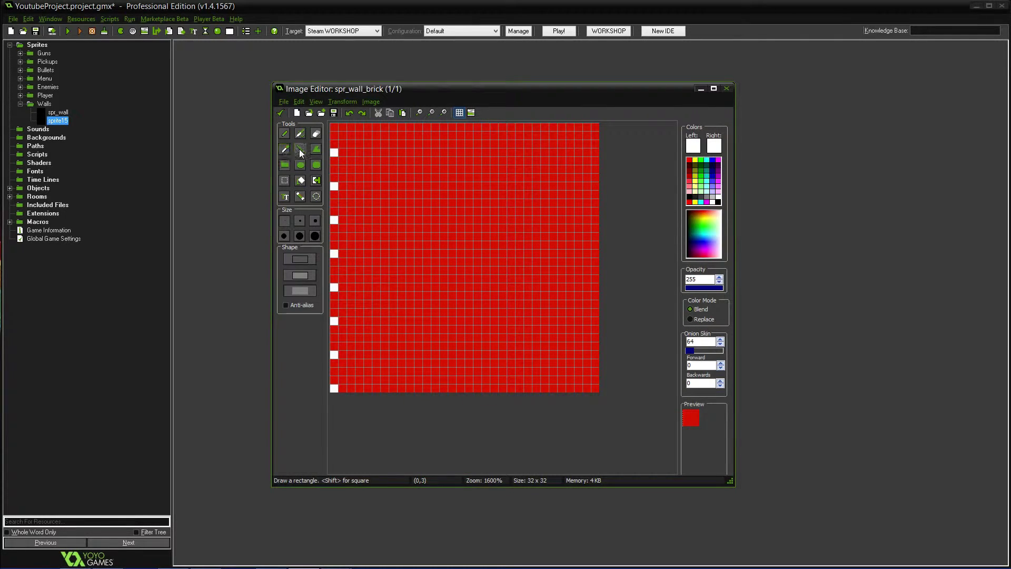
- Draw full-width white lines across rows 3, 7, 11, 15, 19, 23, 27 and the bottom row
{"action": "left_click", "coordinate": [300, 149]}
{"action": "left_click_drag", "start_coordinate": [334, 152], "coordinate": [635, 151]}
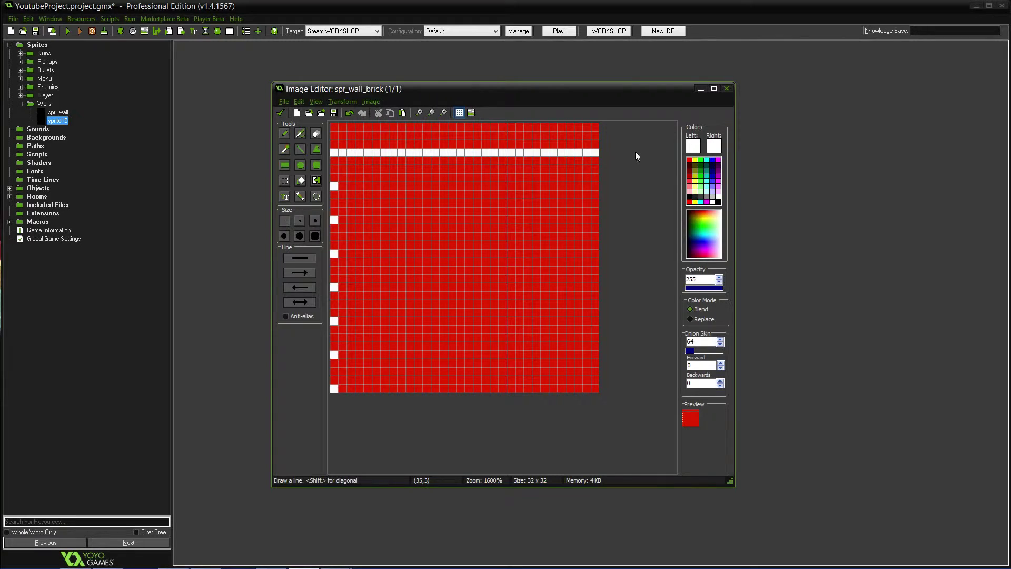
{"action": "left_click_drag", "start_coordinate": [345, 186], "coordinate": [622, 187]}
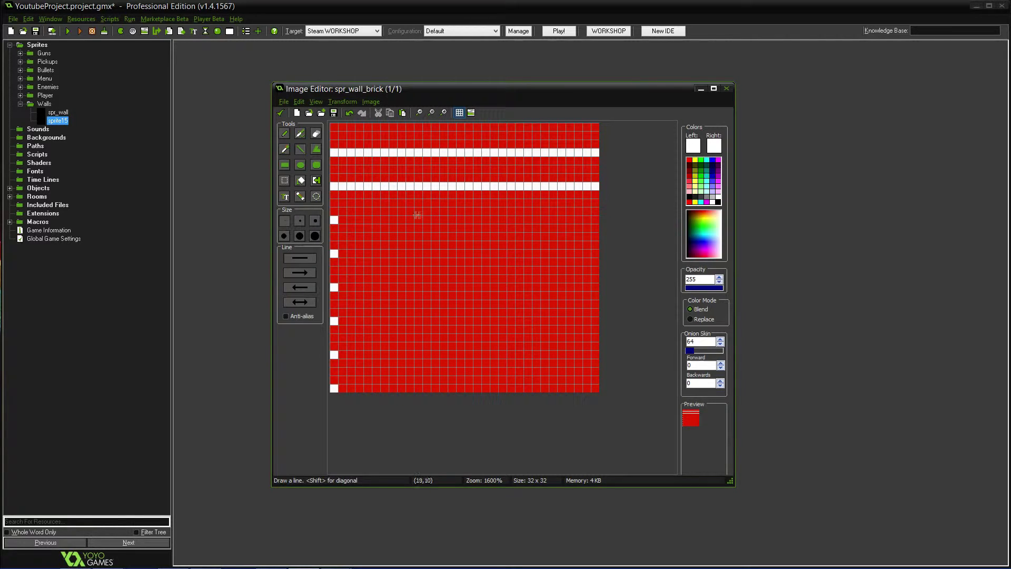
{"action": "left_click_drag", "start_coordinate": [345, 222], "coordinate": [605, 217]}
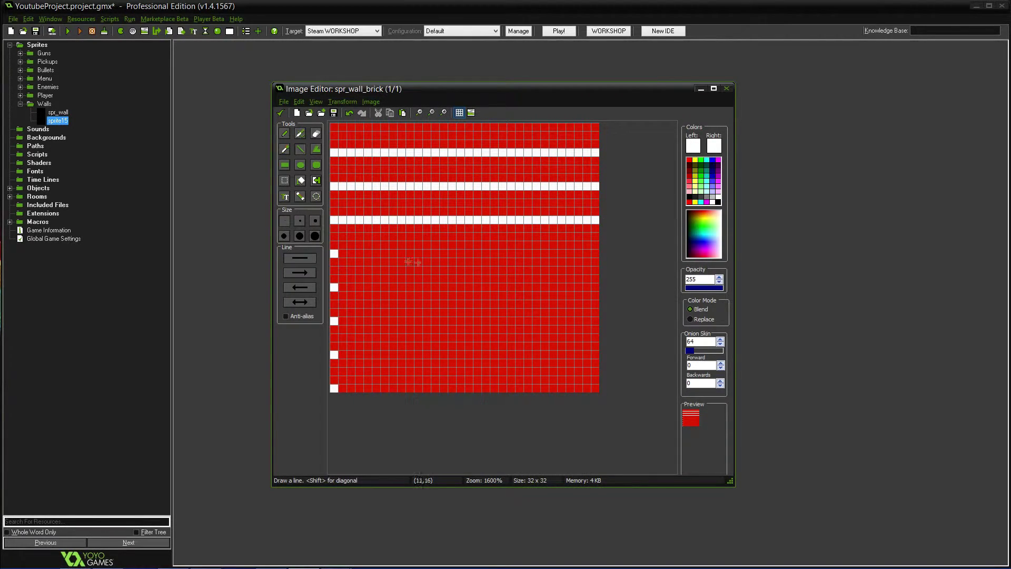
{"action": "left_click_drag", "start_coordinate": [338, 251], "coordinate": [639, 253]}
{"action": "left_click_drag", "start_coordinate": [345, 288], "coordinate": [633, 289]}
{"action": "left_click_drag", "start_coordinate": [335, 320], "coordinate": [618, 322]}
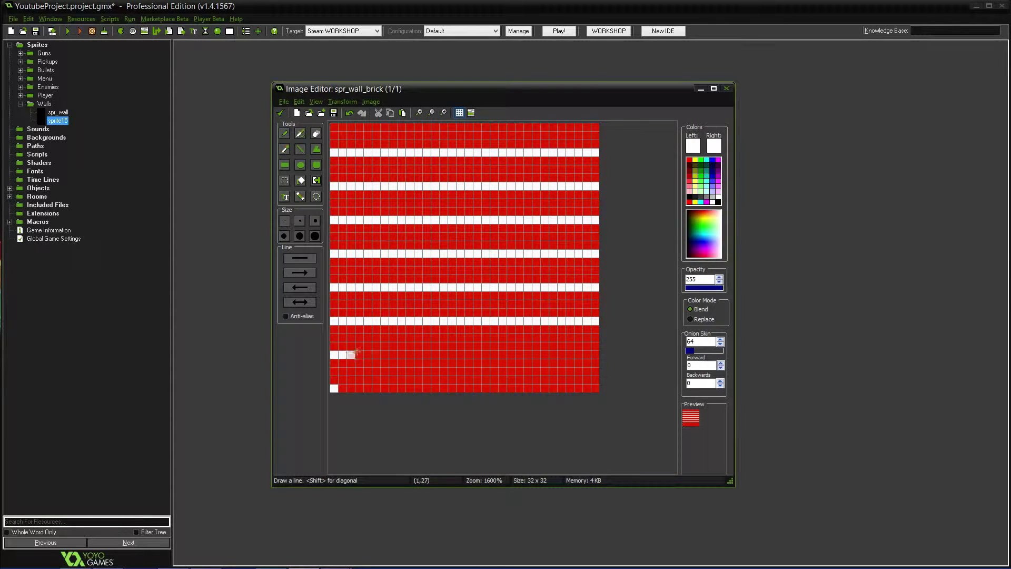
{"action": "left_click_drag", "start_coordinate": [343, 356], "coordinate": [622, 356]}
{"action": "left_click", "coordinate": [345, 388]}
{"action": "left_click_drag", "start_coordinate": [345, 387], "coordinate": [608, 390]}
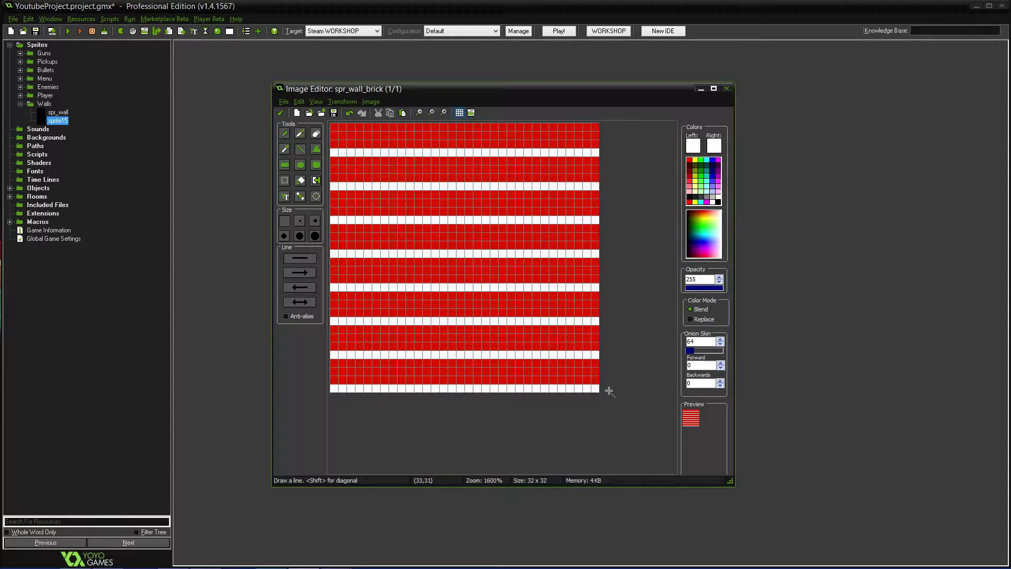